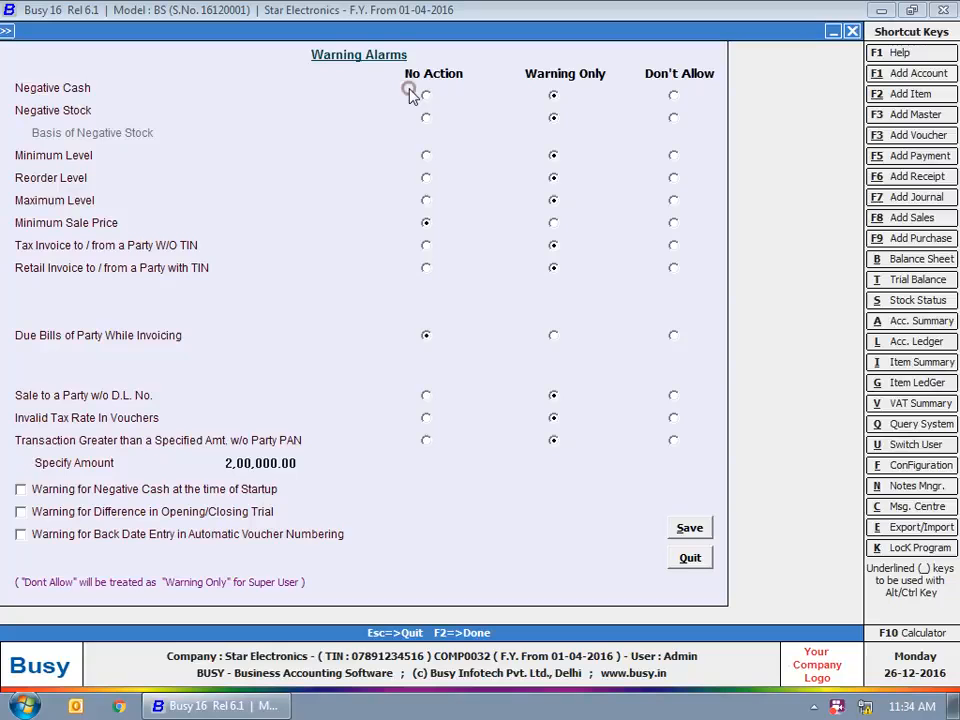
In Warning Alarms, tick 'Warning for Negative Cash at the time of Startup'.
left_click(433, 54)
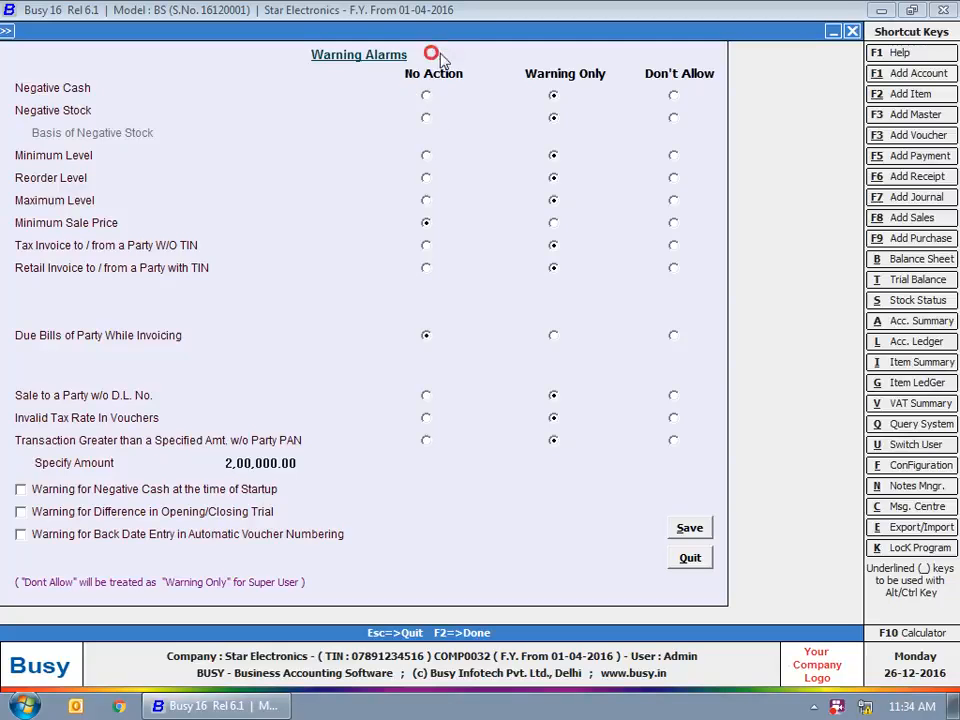
left_click(524, 84)
left_click(607, 42)
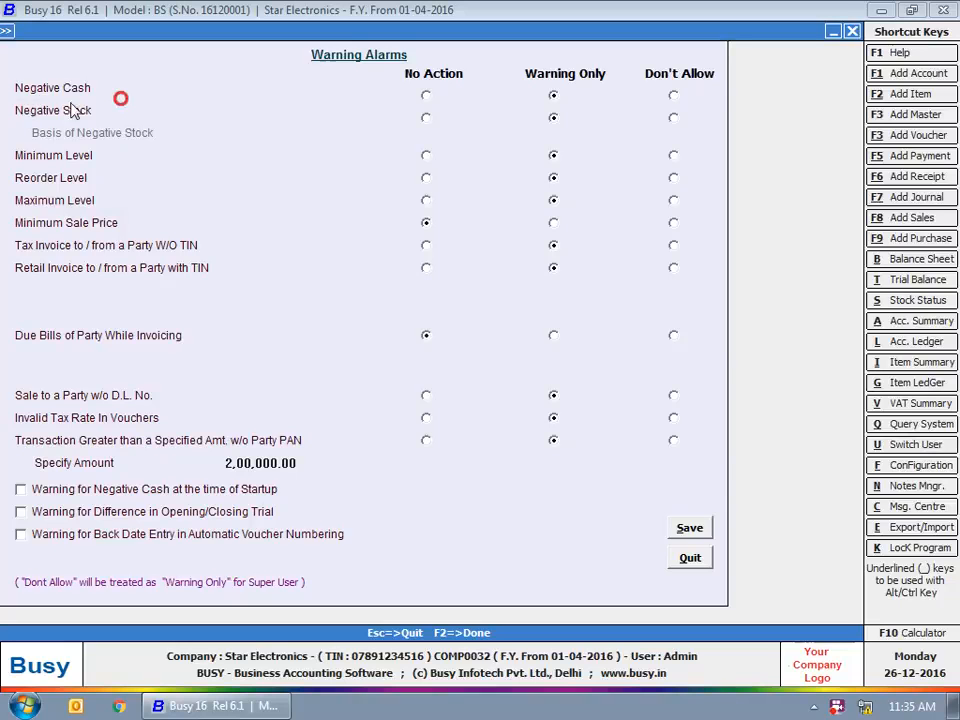
left_click(6, 129)
left_click(110, 121)
left_click(30, 230)
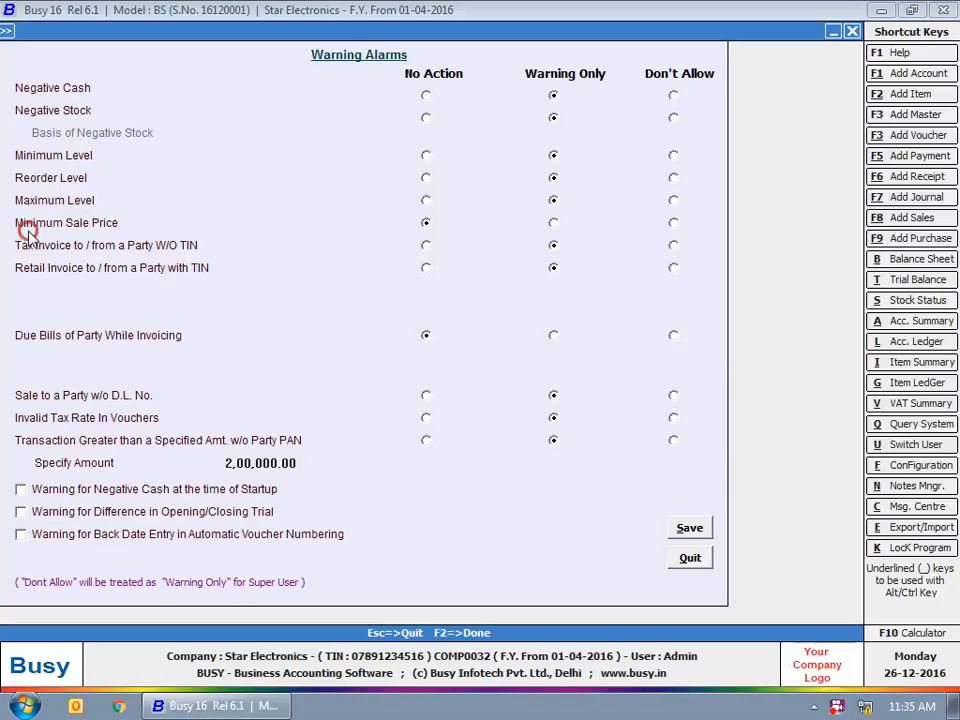
left_click(5, 222)
left_click(28, 285)
left_click(66, 343)
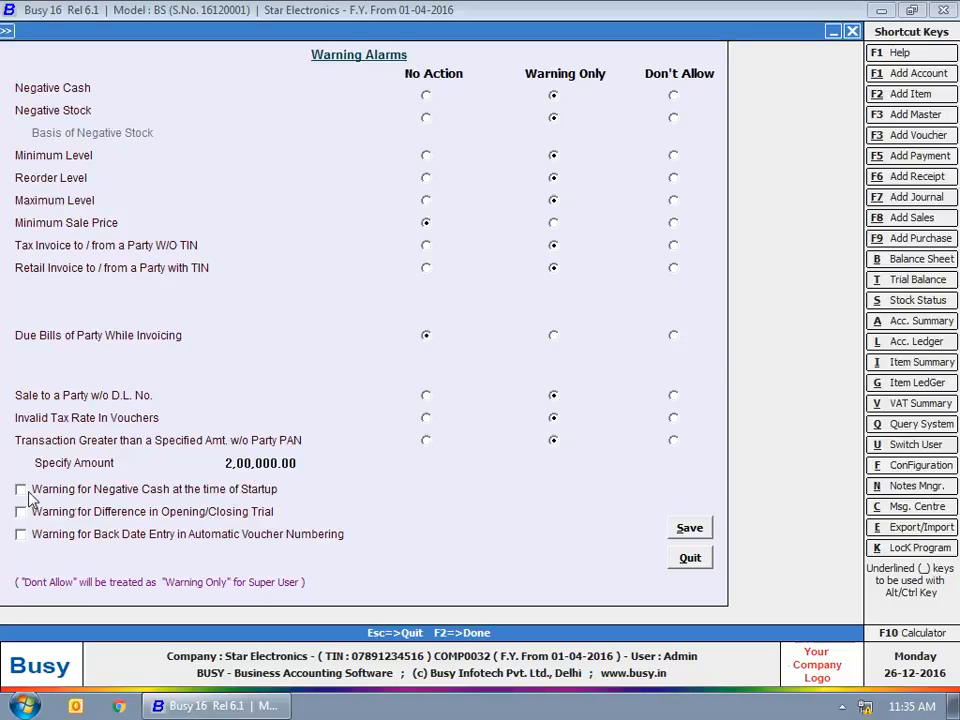
left_click(1, 508)
left_click(7, 517)
left_click(20, 491)
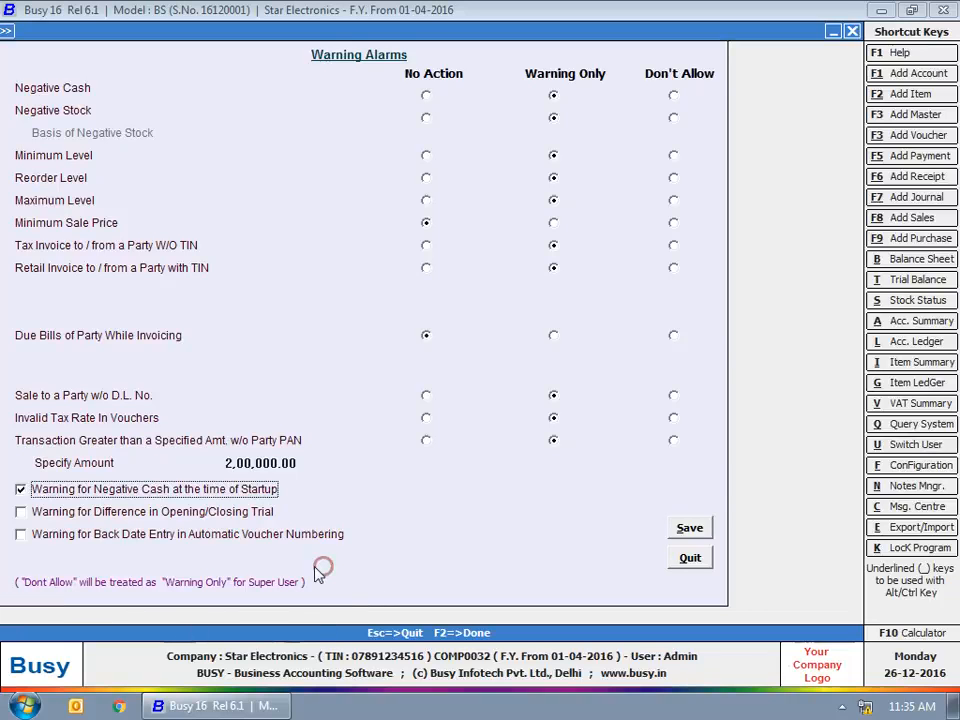
Save the warning alarm settings and start a new account named 'Bright Electricals'.
left_click(689, 528)
key("Escape")
left_click(119, 51)
left_click(162, 68)
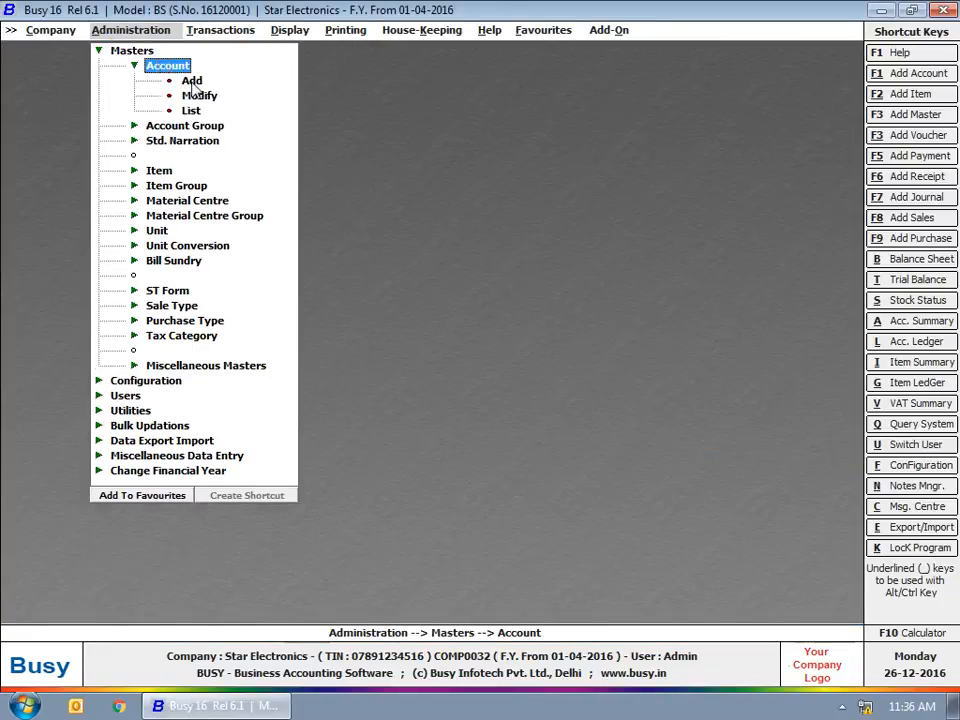
left_click(193, 81)
type("Bri")
type("ght Electricals")
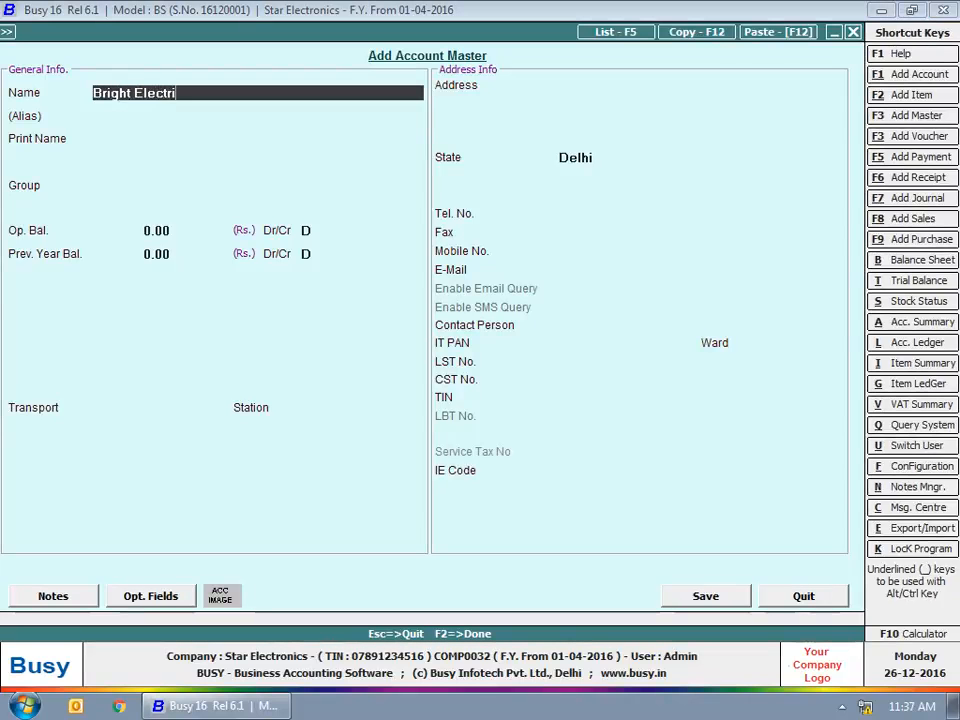
Assign Bright Electricals to the Sundry Debtors group and save the account.
key("Return")
key("Return")
key("Return")
type("sun")
key("Down")
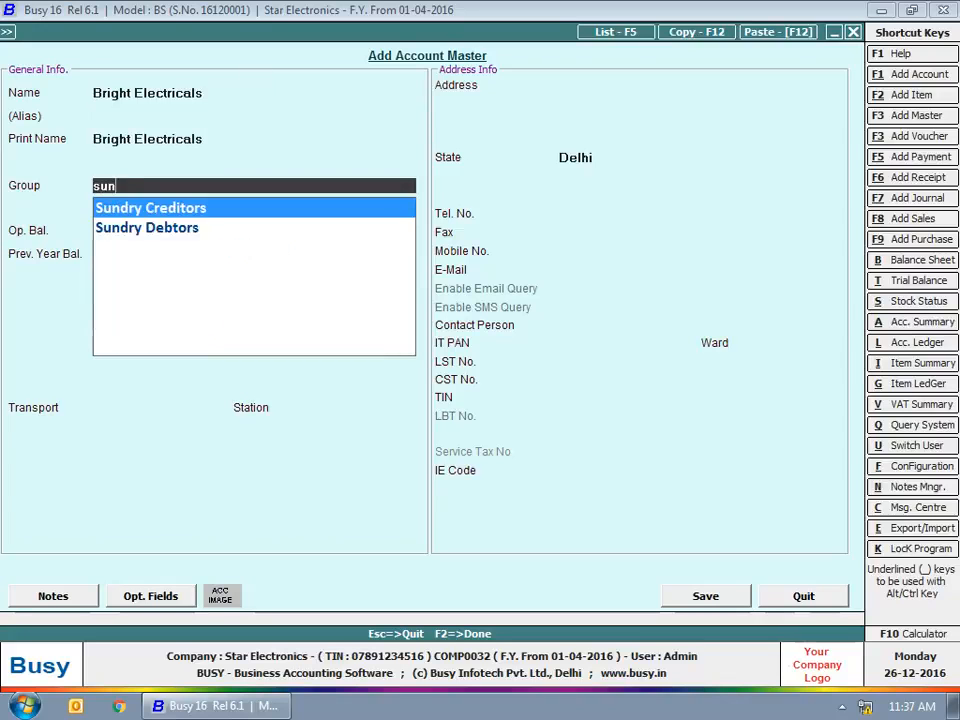
key("Return")
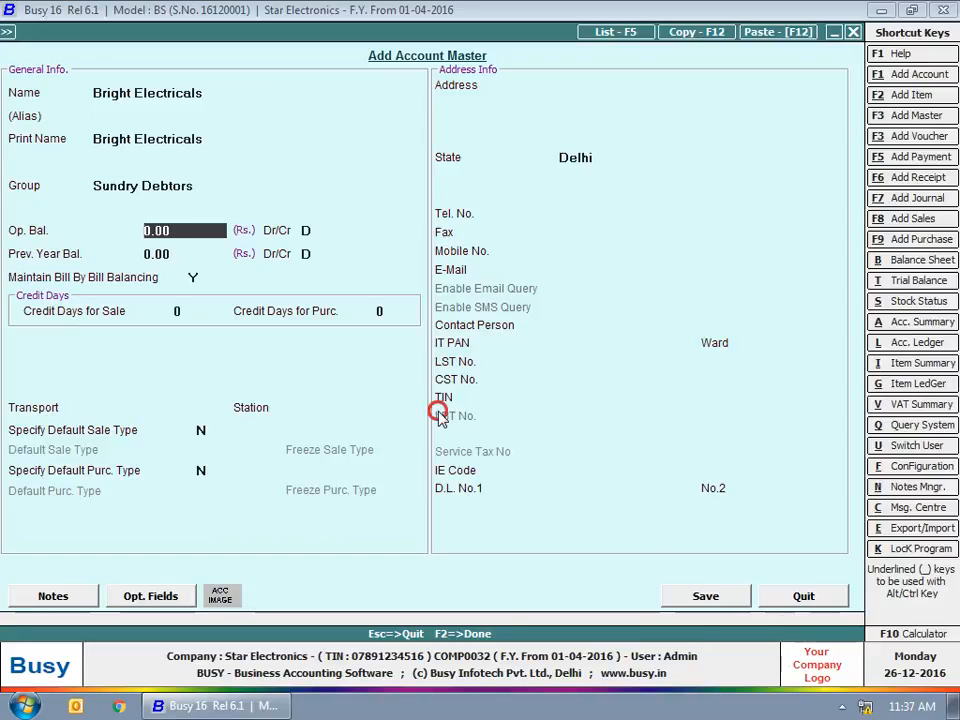
left_click(712, 596)
key("Escape")
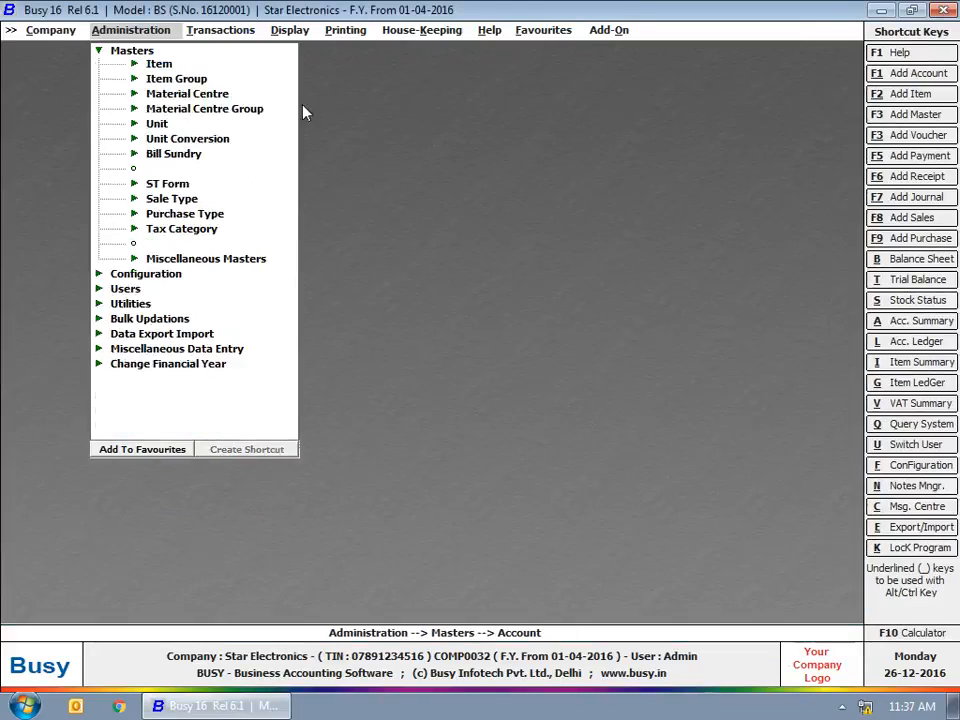
Start a sales voucher with sale type VAT/12.5% (T) for Bright Electricals, declining the tax-invoice prompt.
left_click(220, 29)
left_click(219, 50)
left_click(250, 65)
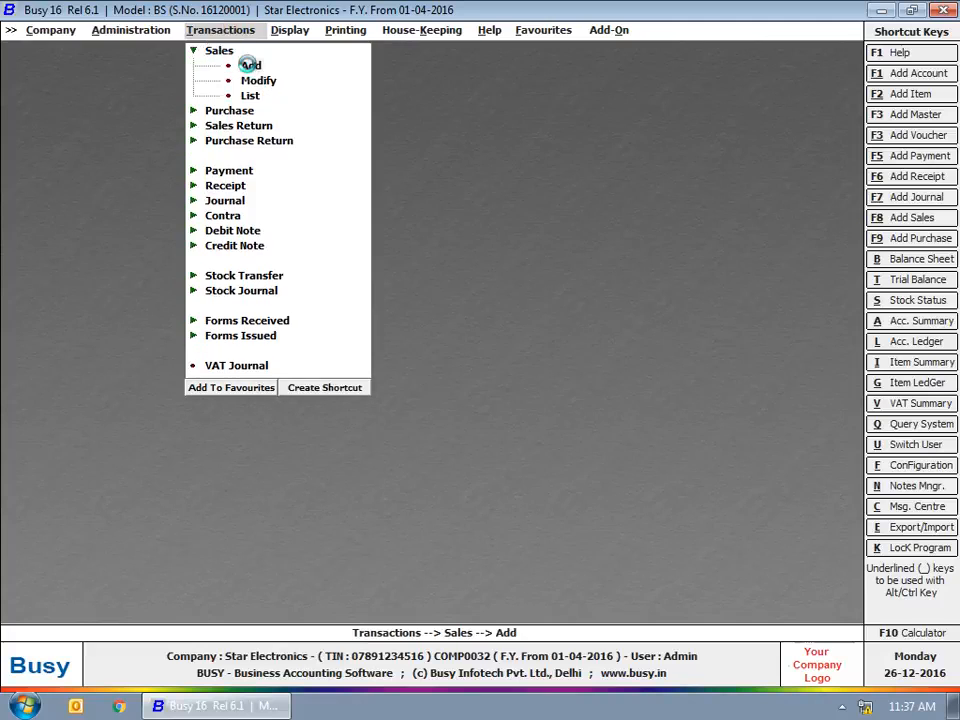
key("Return")
key("Return")
key("Return")
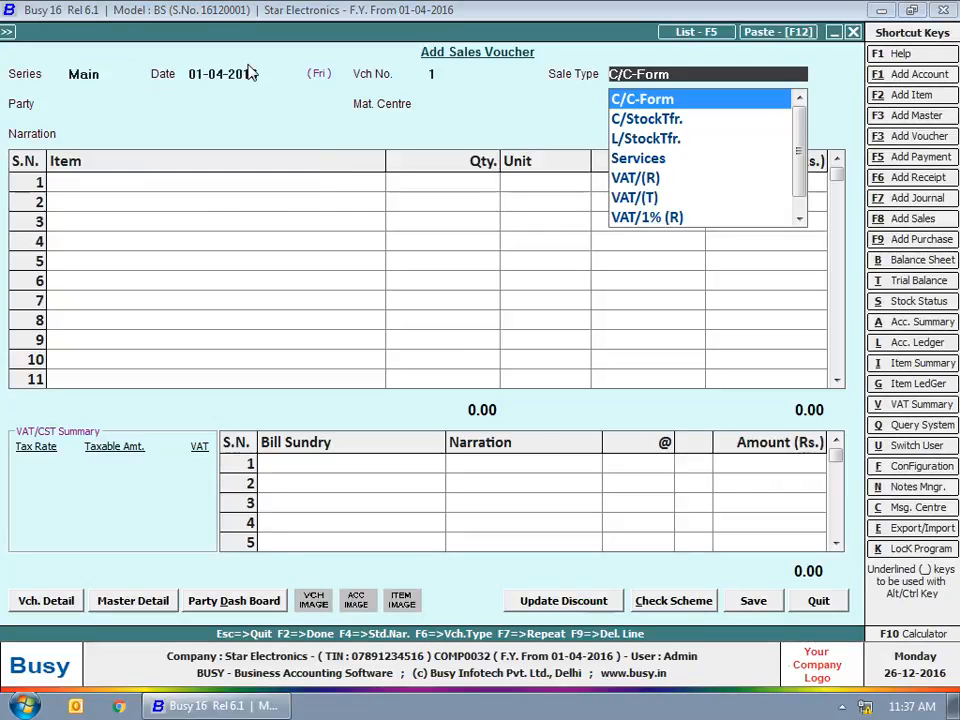
type("va")
key("Down")
key("Down")
key("Down")
key("Down")
key("Down")
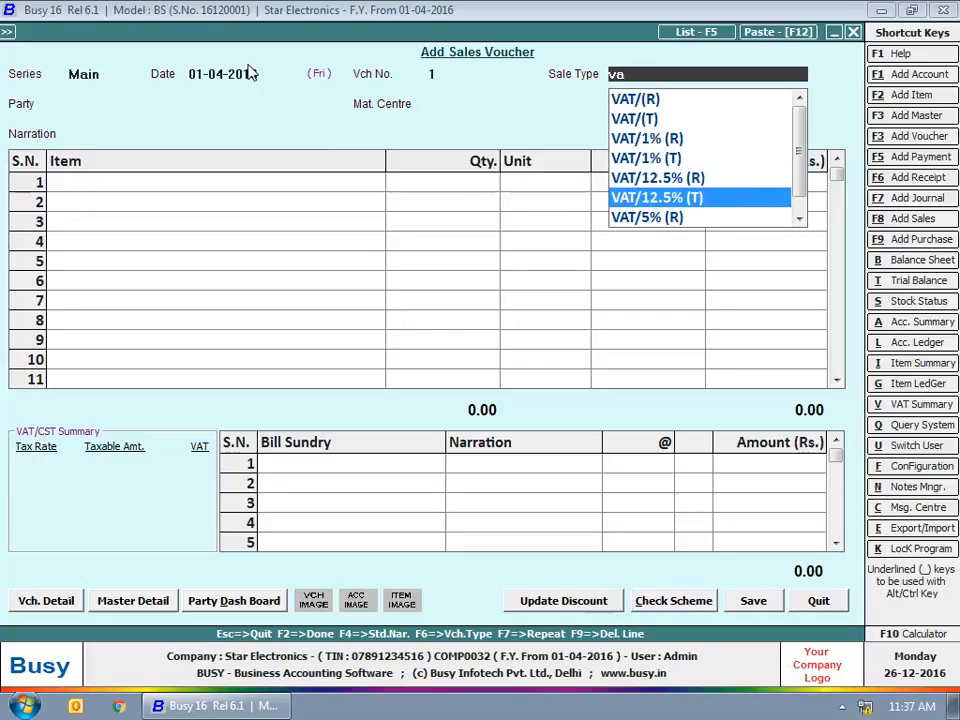
key("Return")
type("br")
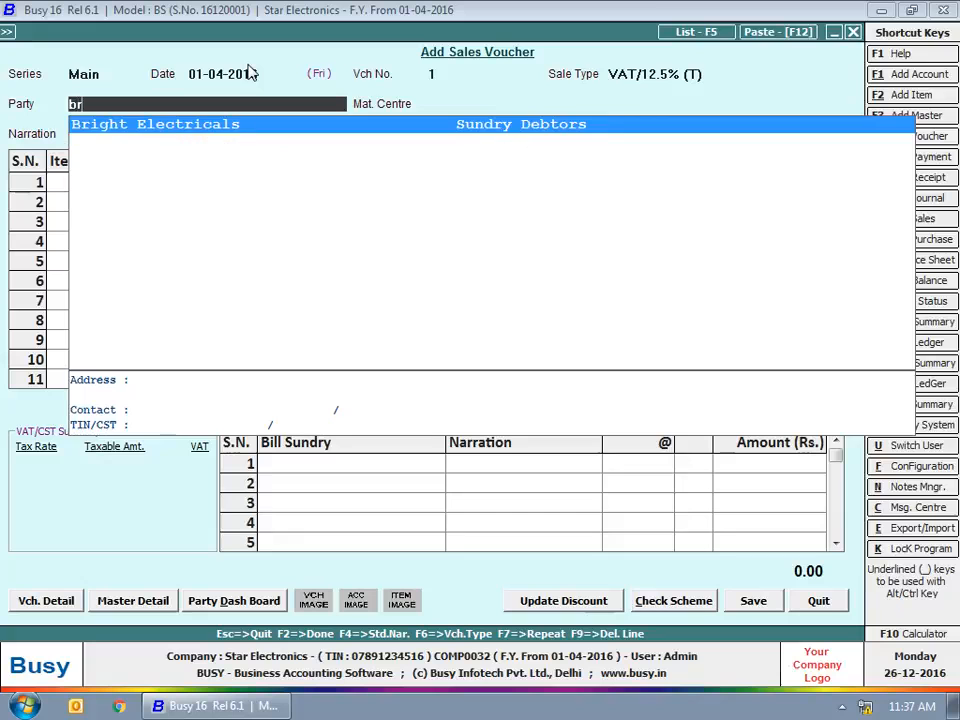
key("Return")
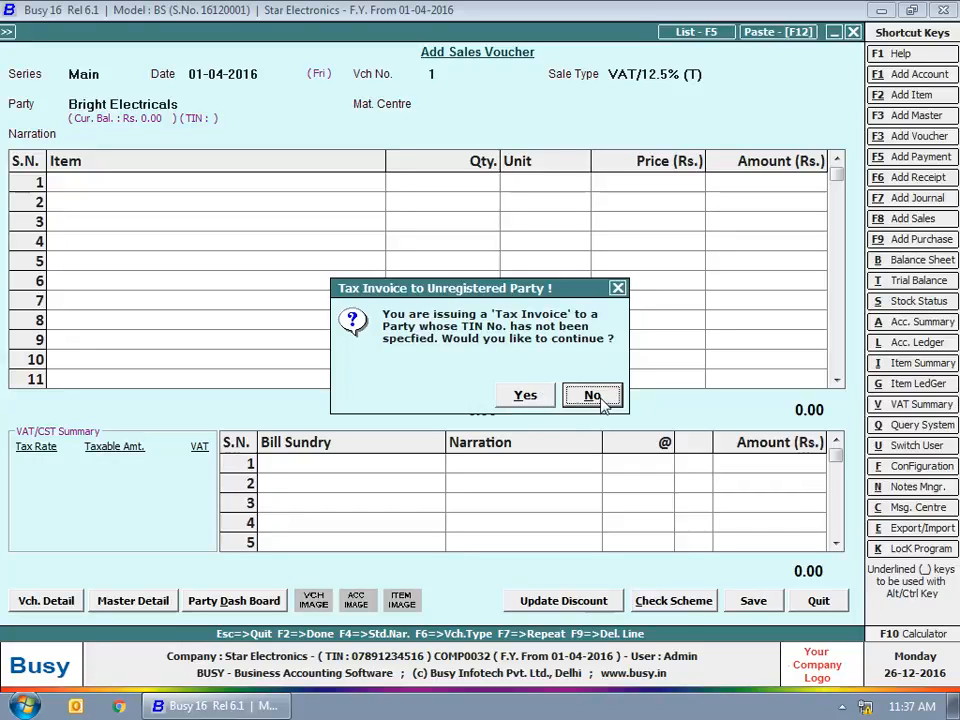
key("Escape")
key("Escape")
Quit the sales voucher and go to the Warning Alarms configuration.
key("Return")
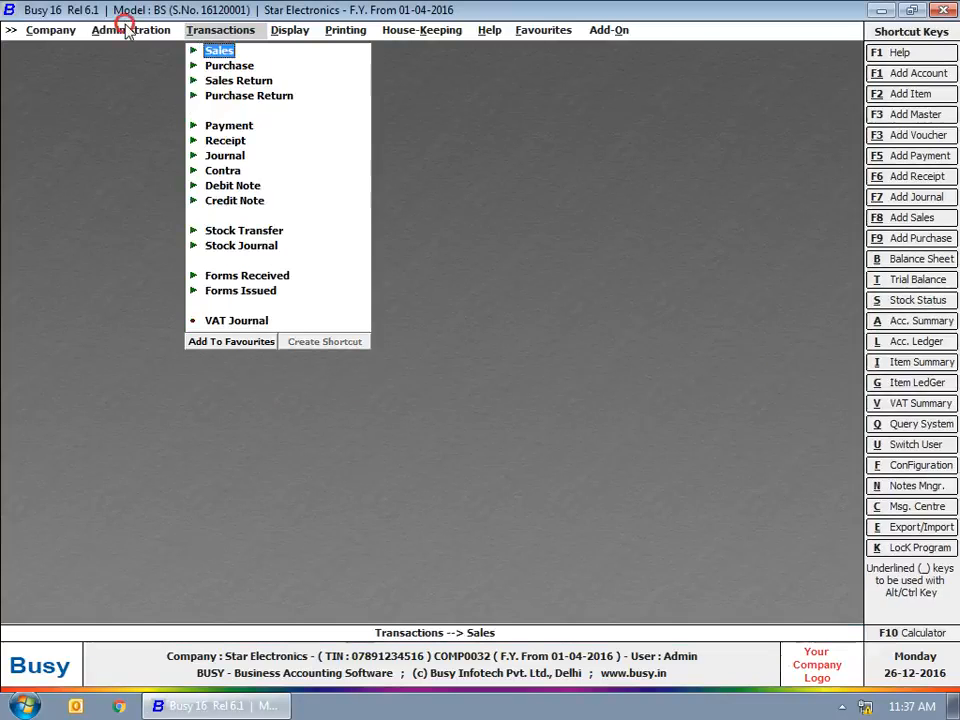
left_click(124, 29)
left_click(140, 66)
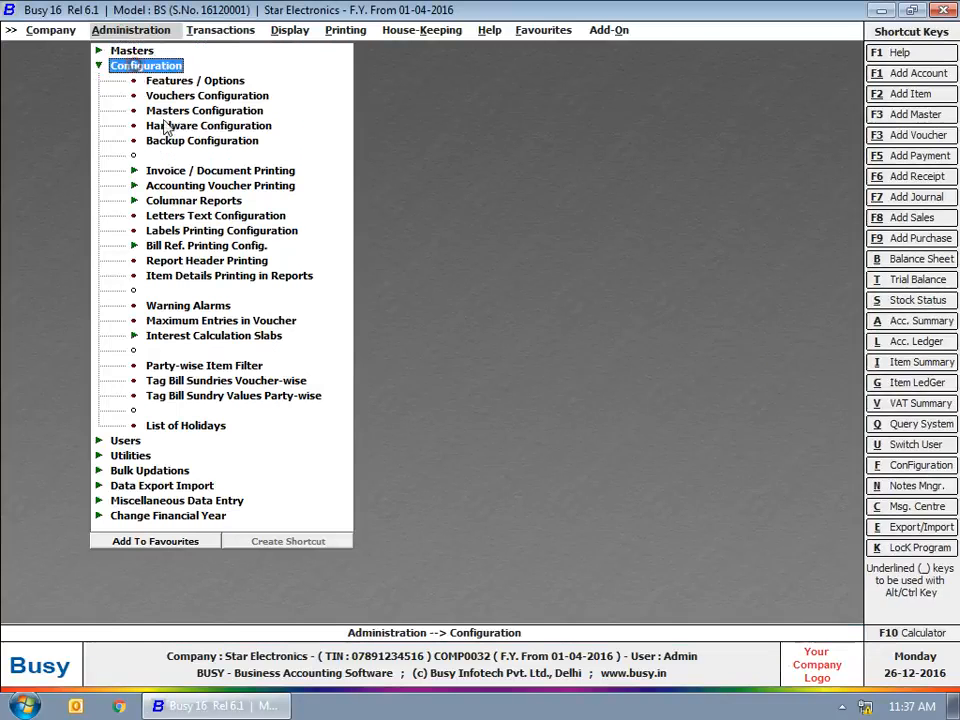
left_click(175, 305)
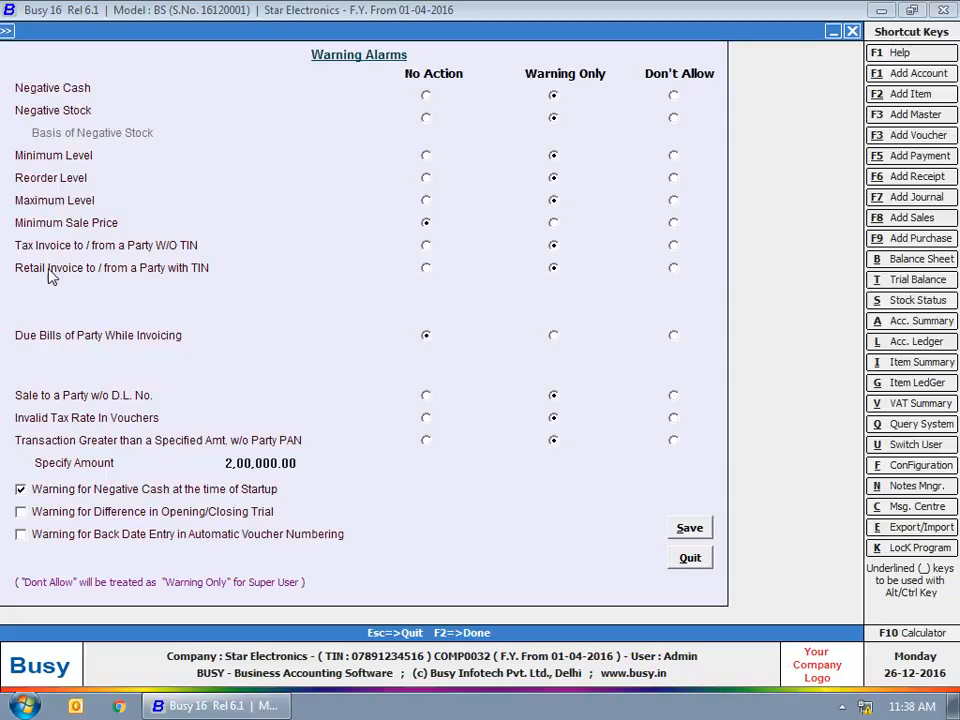
Set the 'Tax Invoice to/from a Party W/O TIN' alarm to Don't Allow and save.
left_click(384, 239)
left_click(188, 244)
left_click(538, 240)
left_click(553, 246)
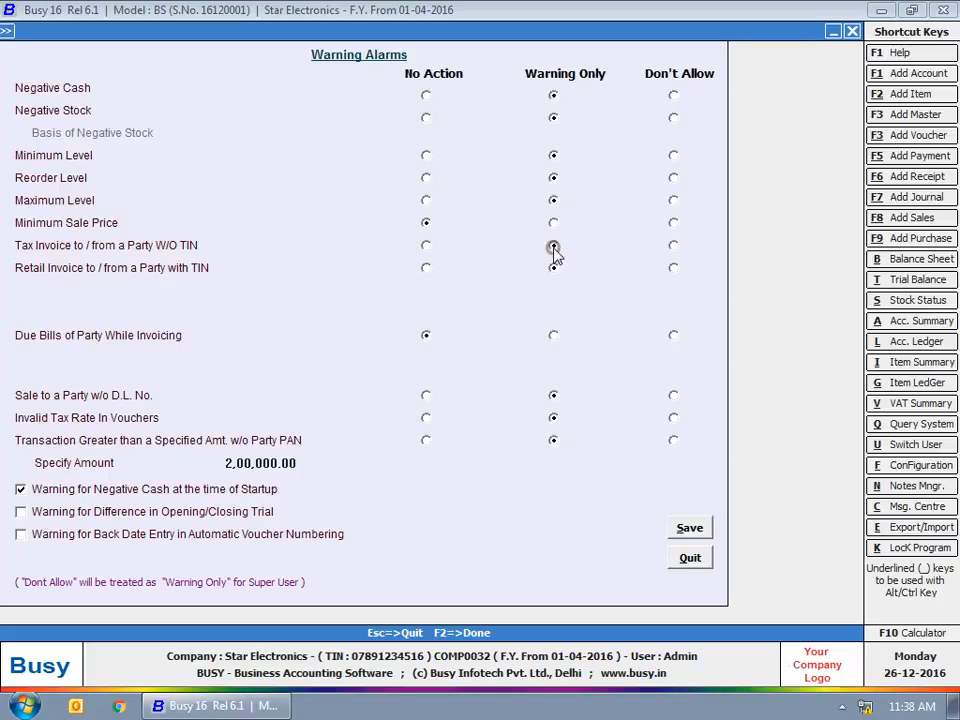
left_click(673, 246)
left_click(628, 82)
left_click(690, 529)
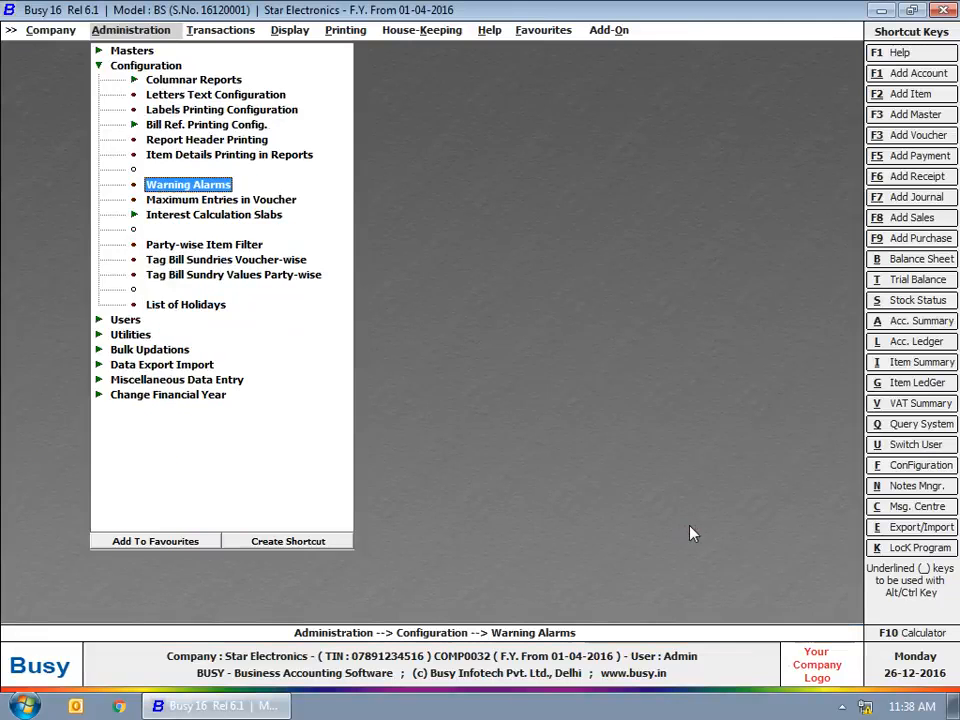
left_click(238, 30)
left_click(236, 49)
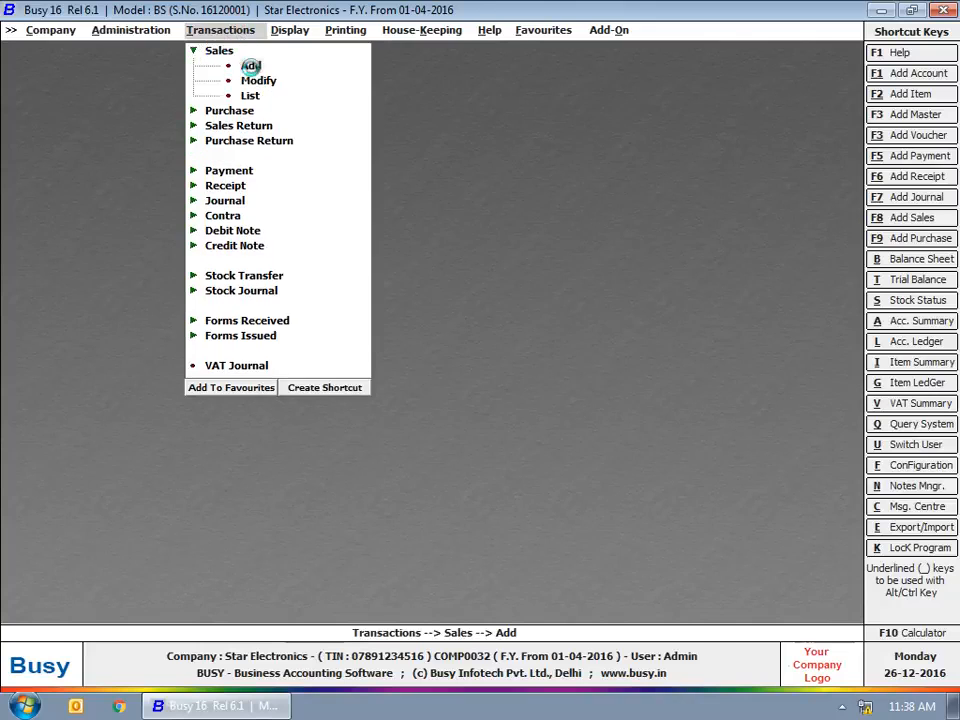
Retry a VAT/12.5% (T) sales voucher for Bright Electricals, decline the tax-invoice prompt and quit.
left_click(251, 66)
key("Return")
key("Return")
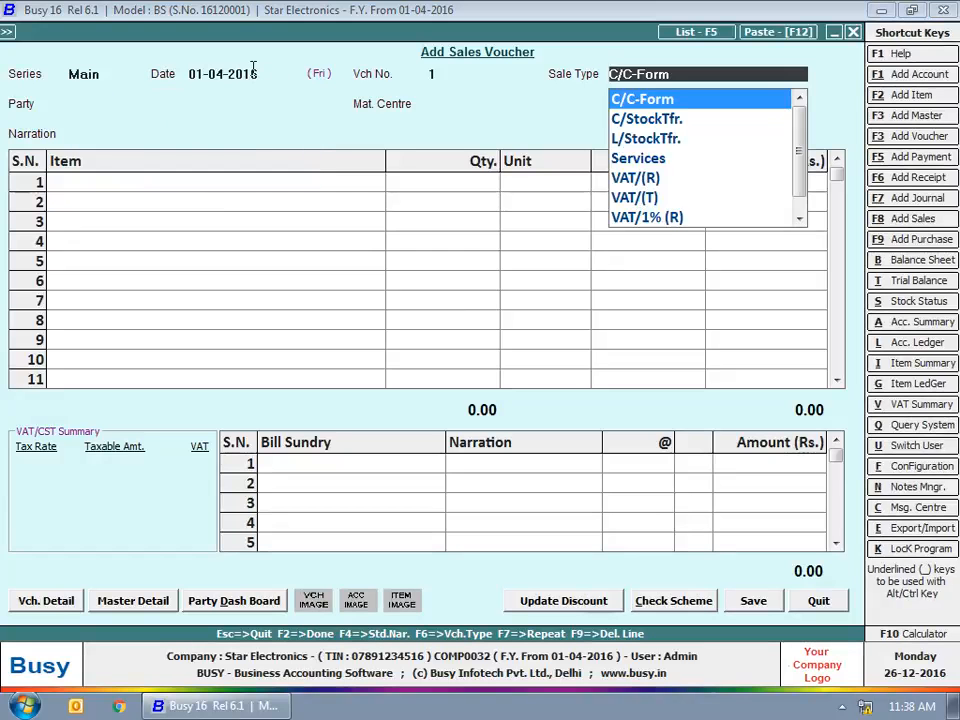
type("vat")
key("Down")
key("Down")
key("Down")
key("Down")
key("Down")
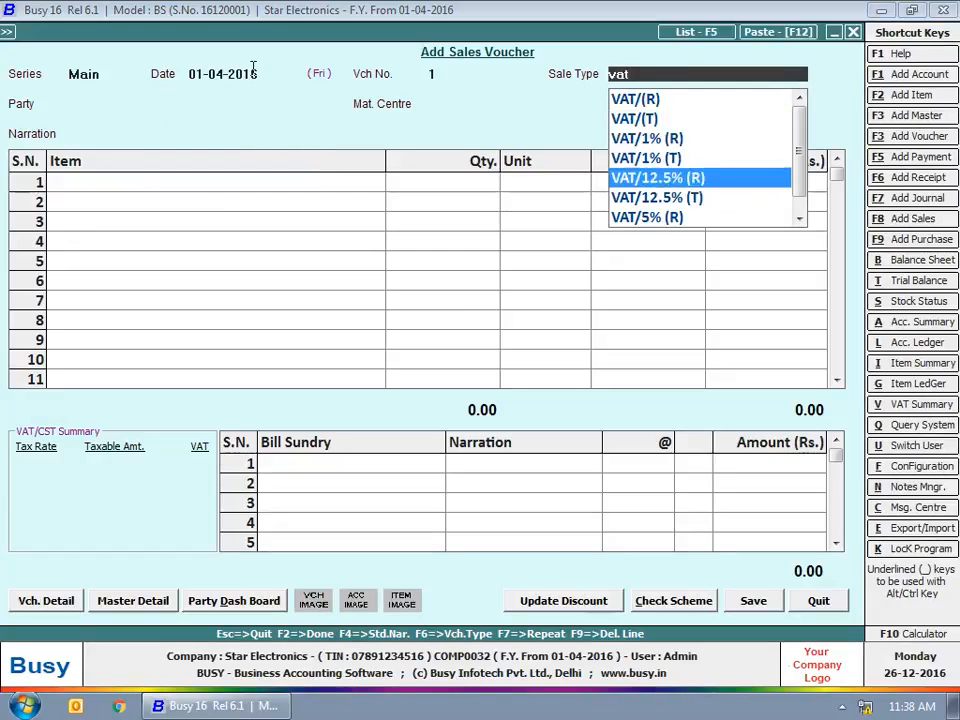
key("Return")
type("br")
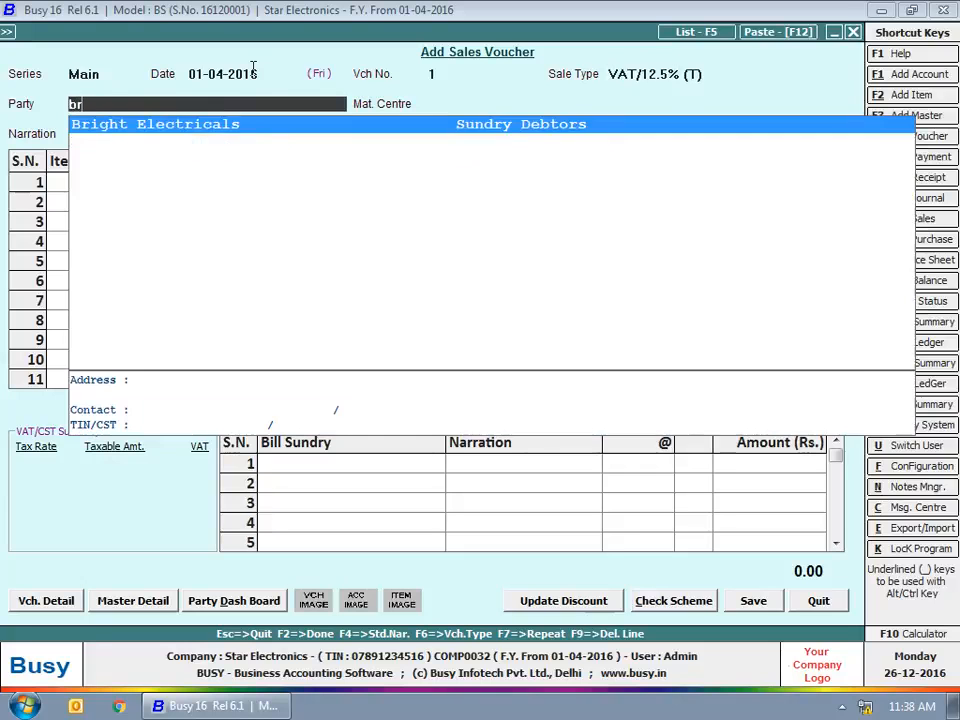
key("Return")
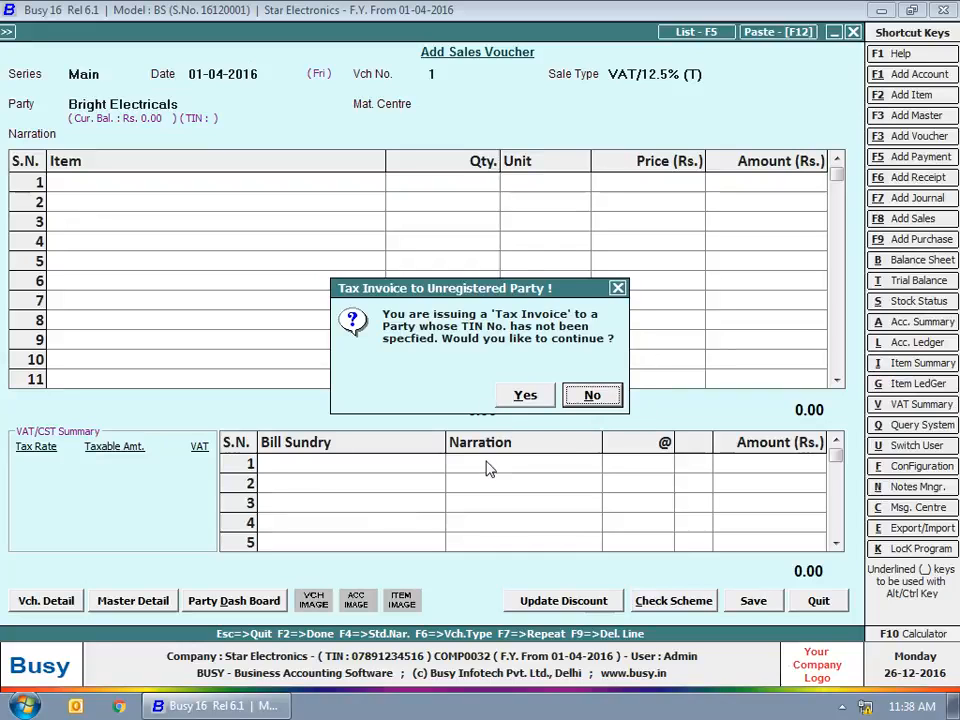
key("Escape")
key("Escape")
key("Return")
key("Escape")
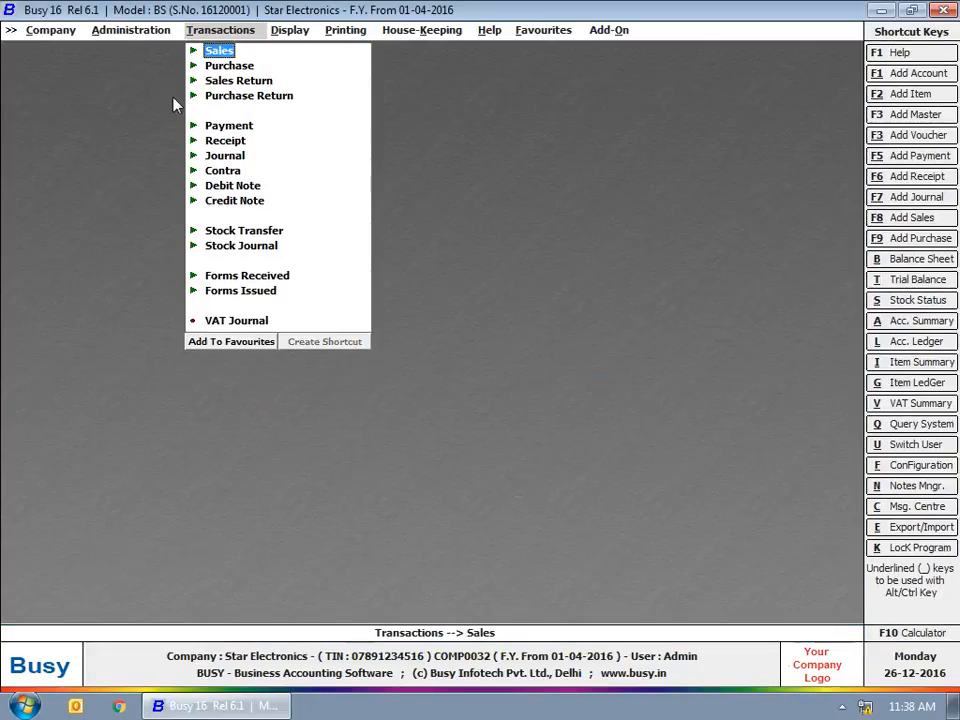
Add a new user with a user name and password, confirming the password, and save it.
mouse_move(105, 30)
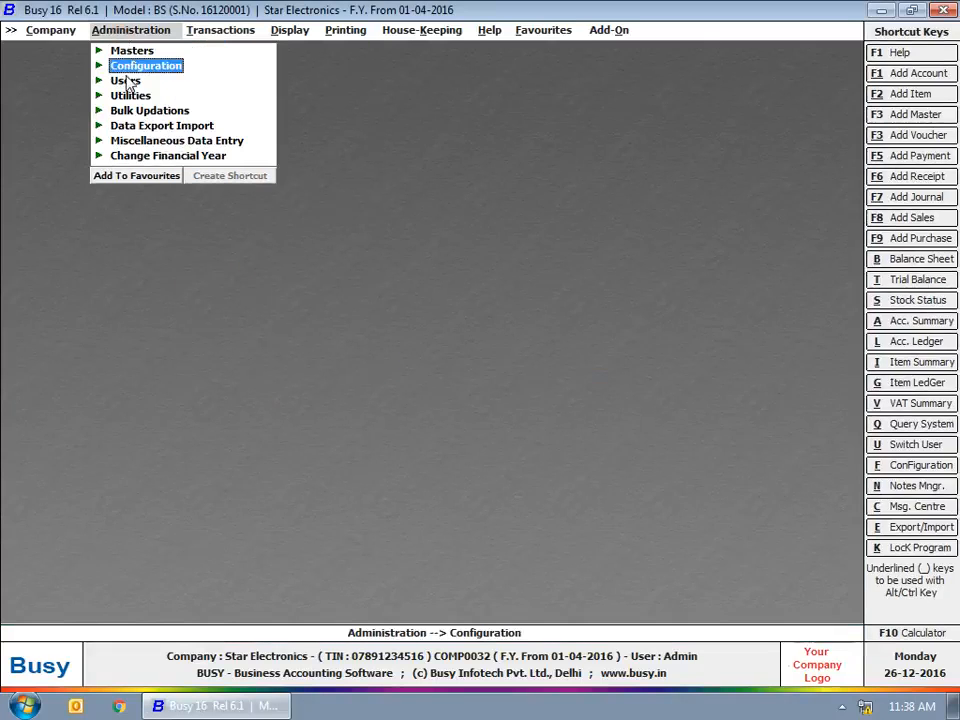
left_click(126, 80)
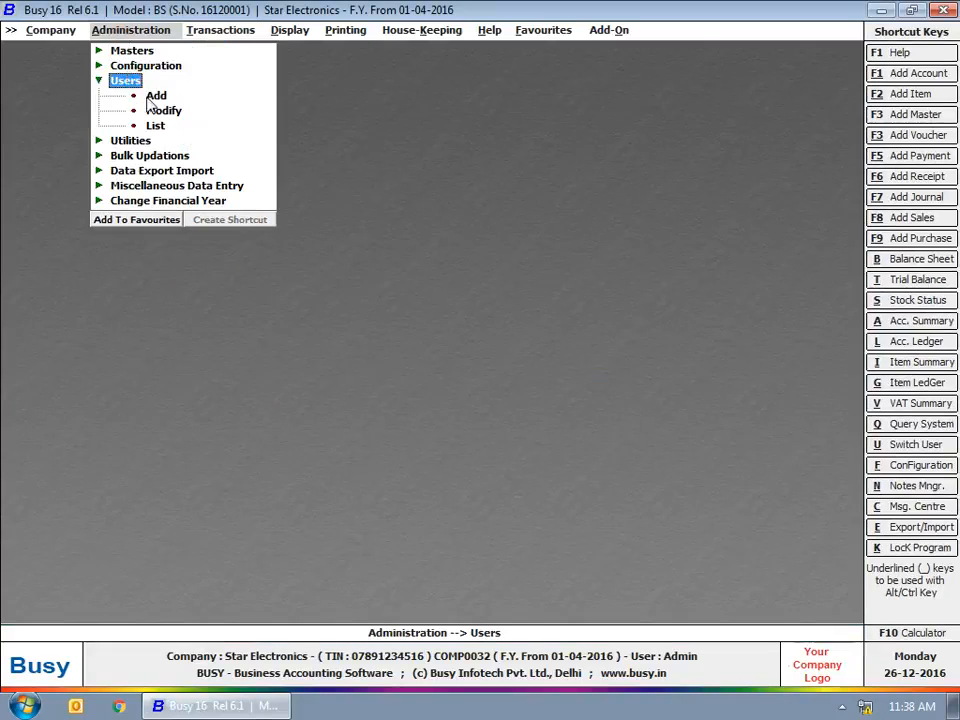
left_click(155, 96)
type("Rakesh")
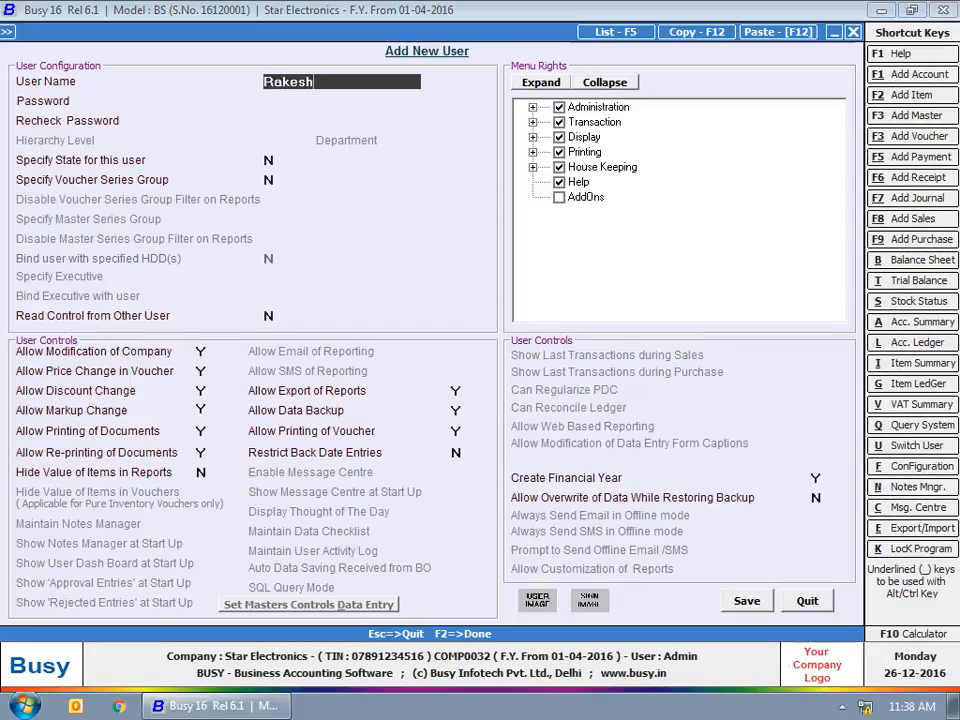
key("Return")
type("1234")
key("Return")
type("1234")
left_click(747, 600)
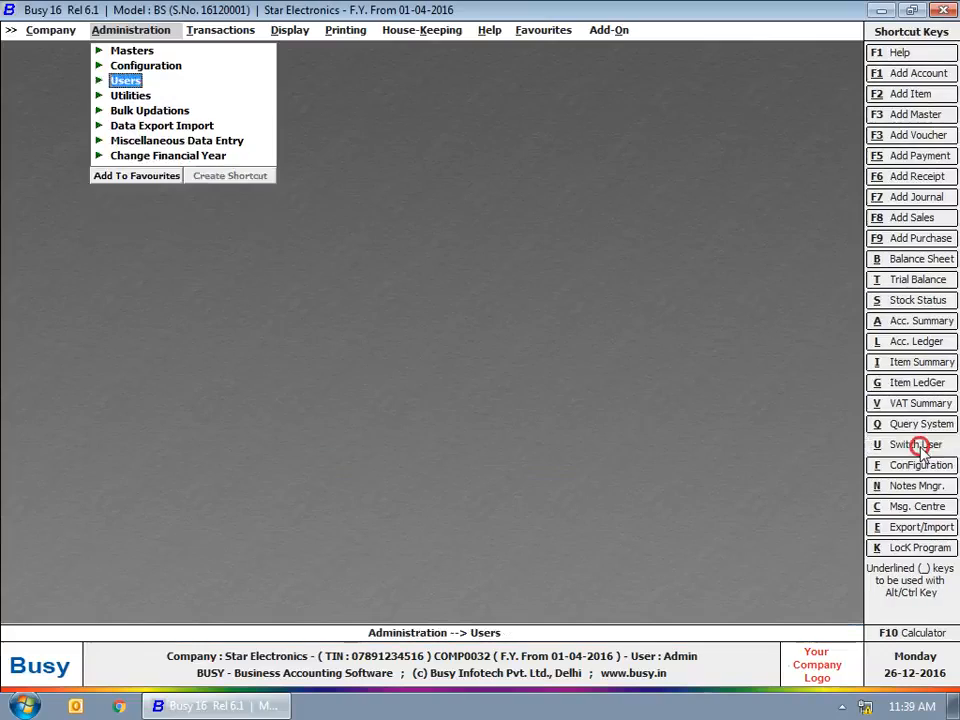
Begin a Switch User login by entering the new user's name.
left_click(917, 445)
type("rakesh")
key("Return")
Log in as the new user and start a new sales voucher in the Main series.
type("1234")
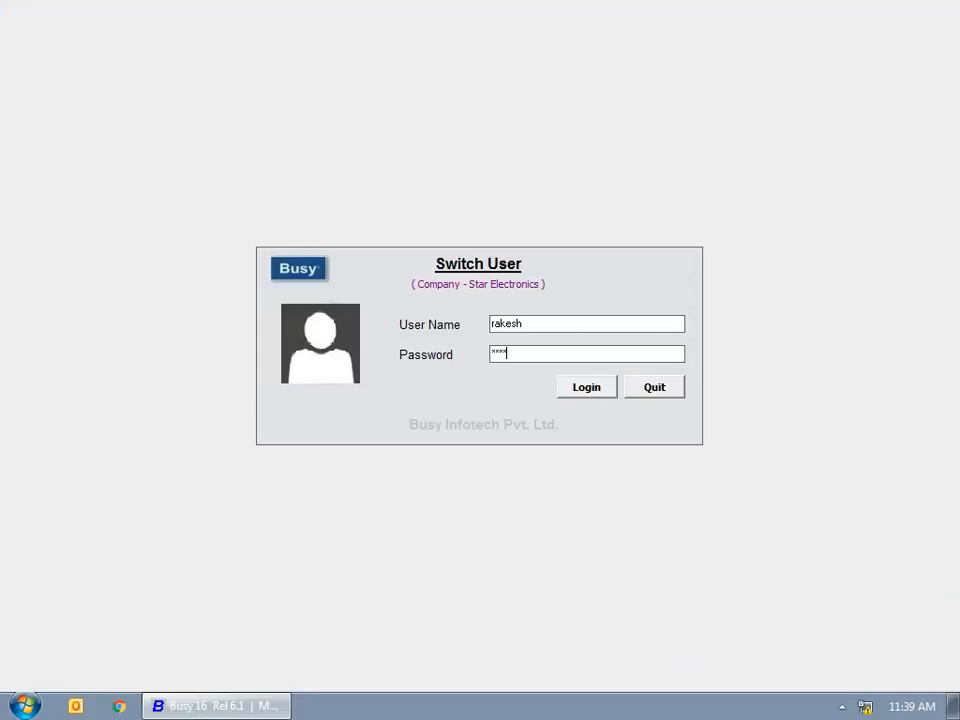
left_click(596, 390)
left_click(220, 30)
left_click(219, 50)
left_click(250, 66)
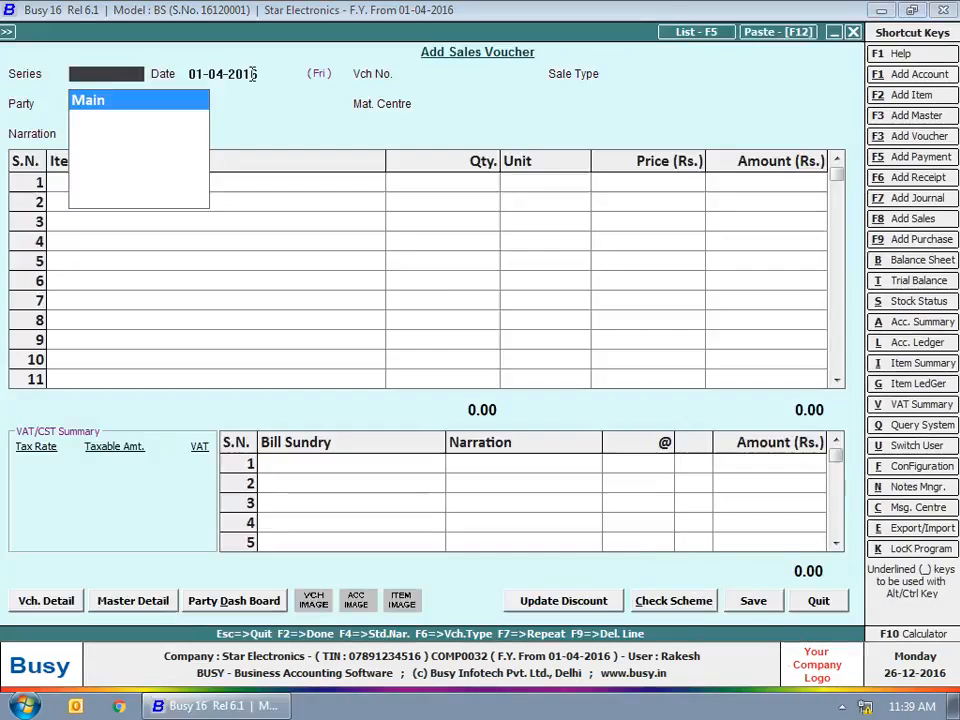
key("Return")
key("Return")
Enter sale type VAT/12.5% (T) and party Bright Electricals, dismiss the missing-TIN stop, and abandon the voucher.
key("Return")
type("vat")
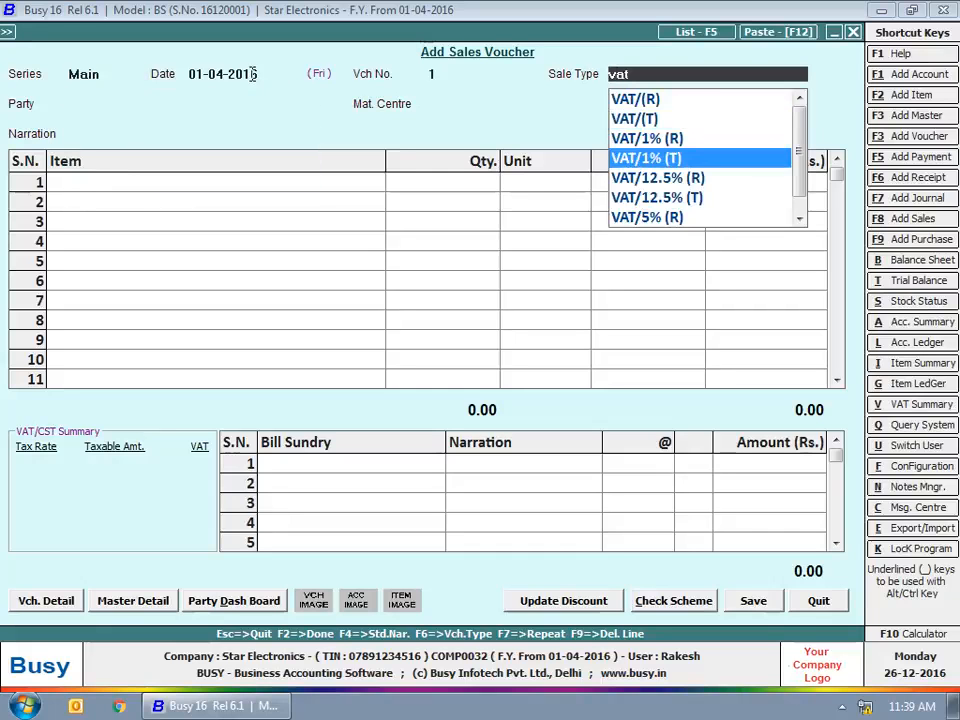
key("Down")
key("Down")
key("Return")
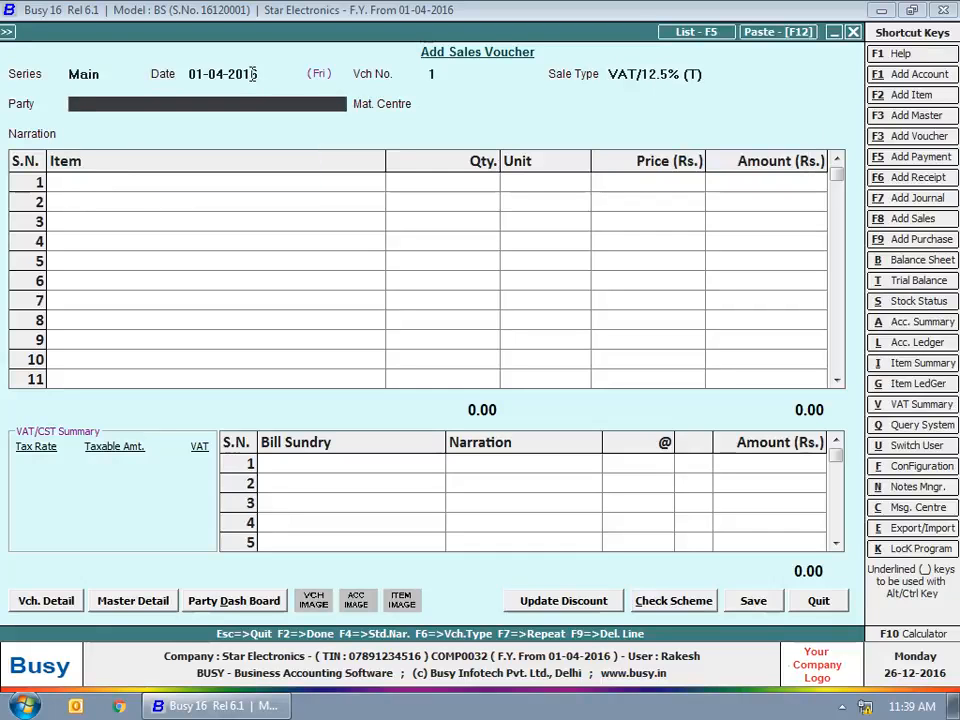
type("br")
key("Return")
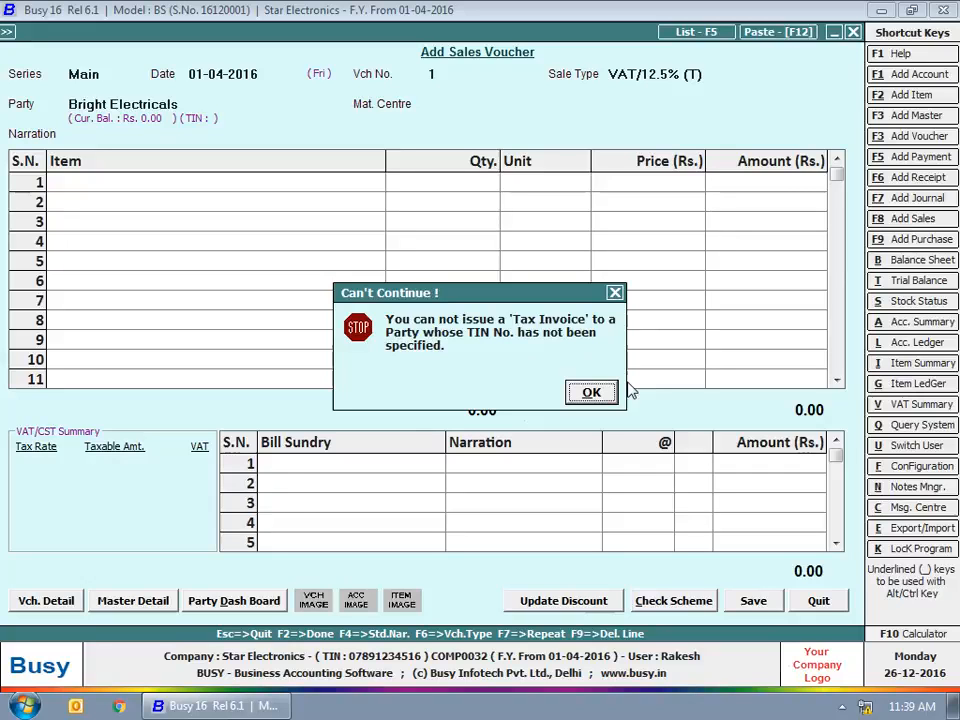
left_click(598, 393)
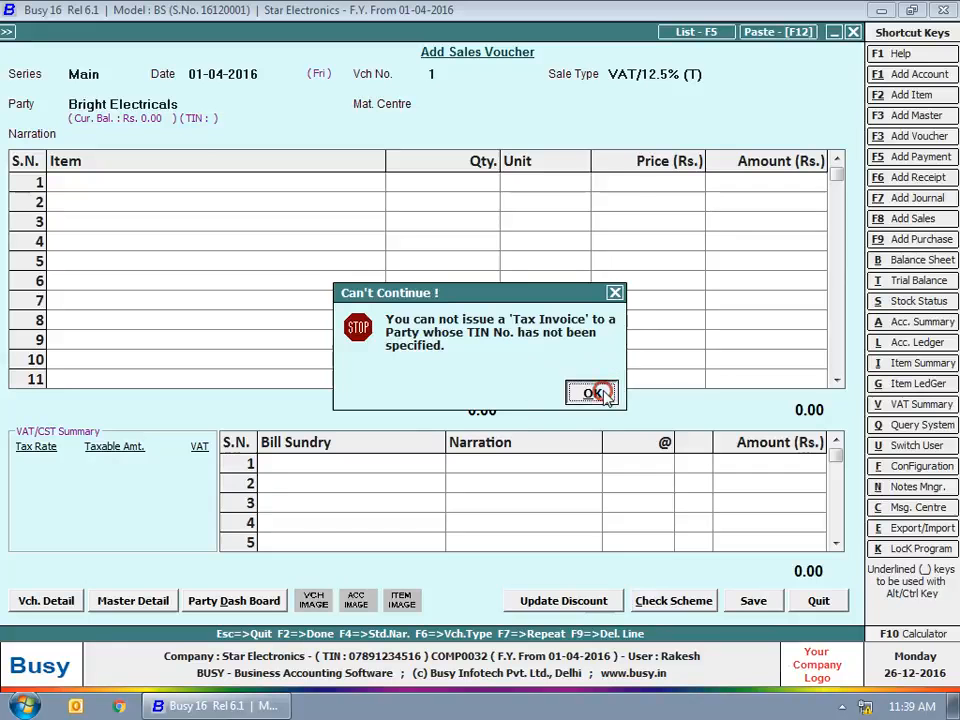
key("Escape")
key("Escape")
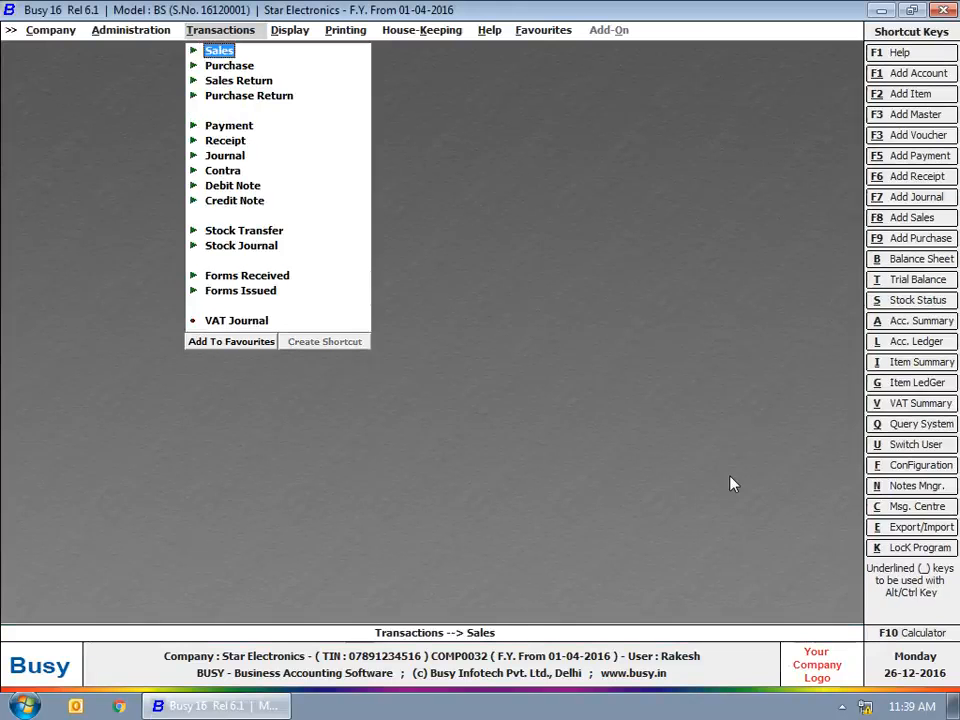
Switch user back to admin with its password and open the Administration menu.
left_click(914, 445)
type("admin")
key("Tab")
type("****")
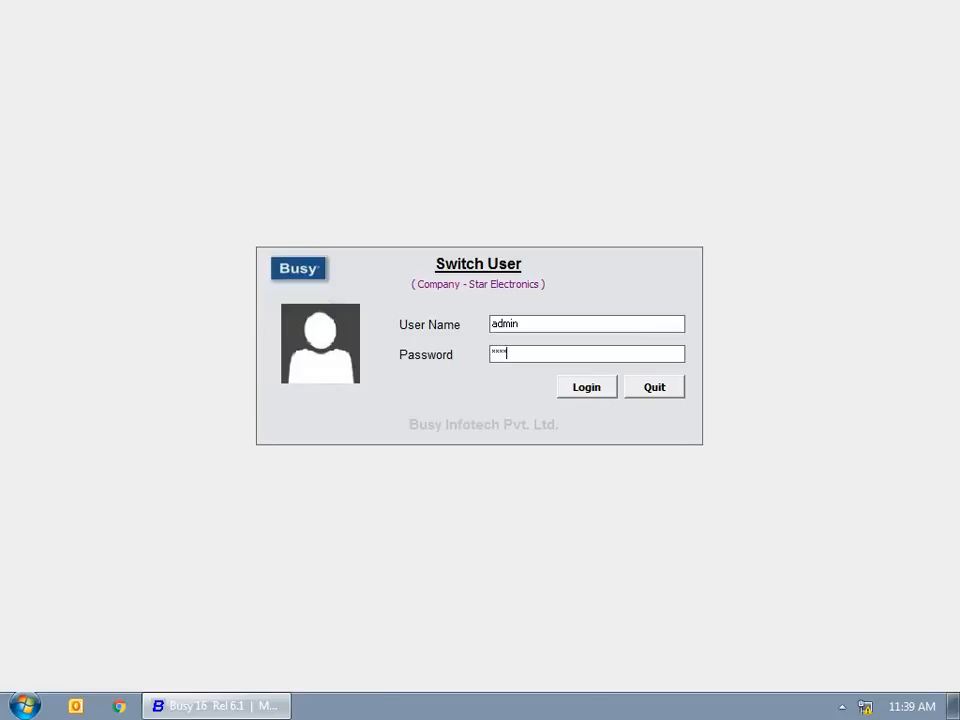
key("Return")
left_click(132, 31)
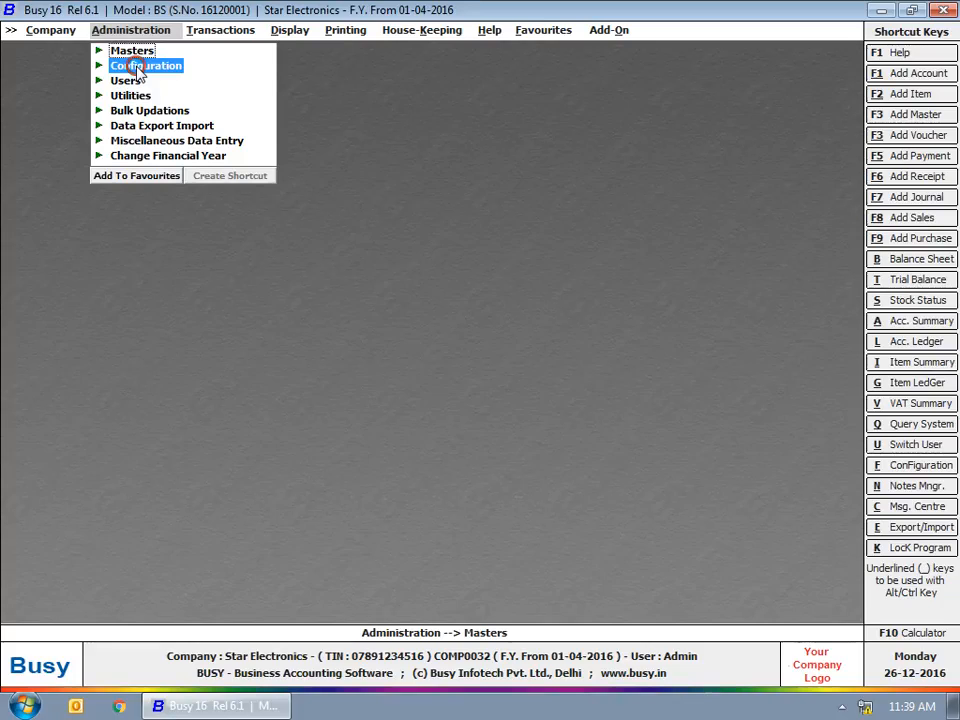
Open Configuration > Item Details Printing in Reports.
left_click(146, 66)
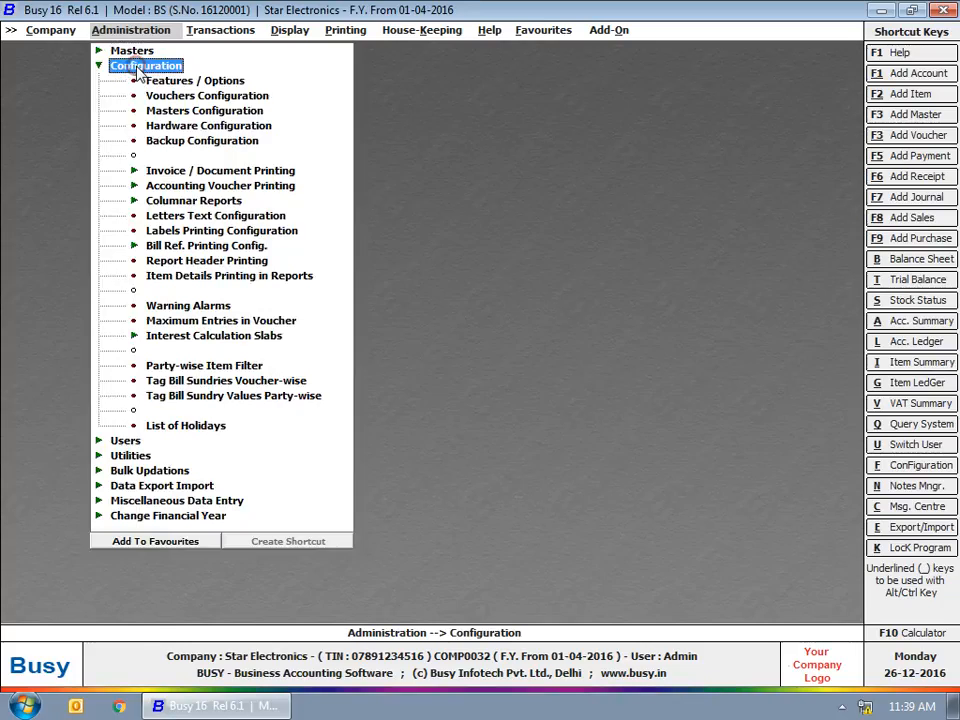
left_click(194, 274)
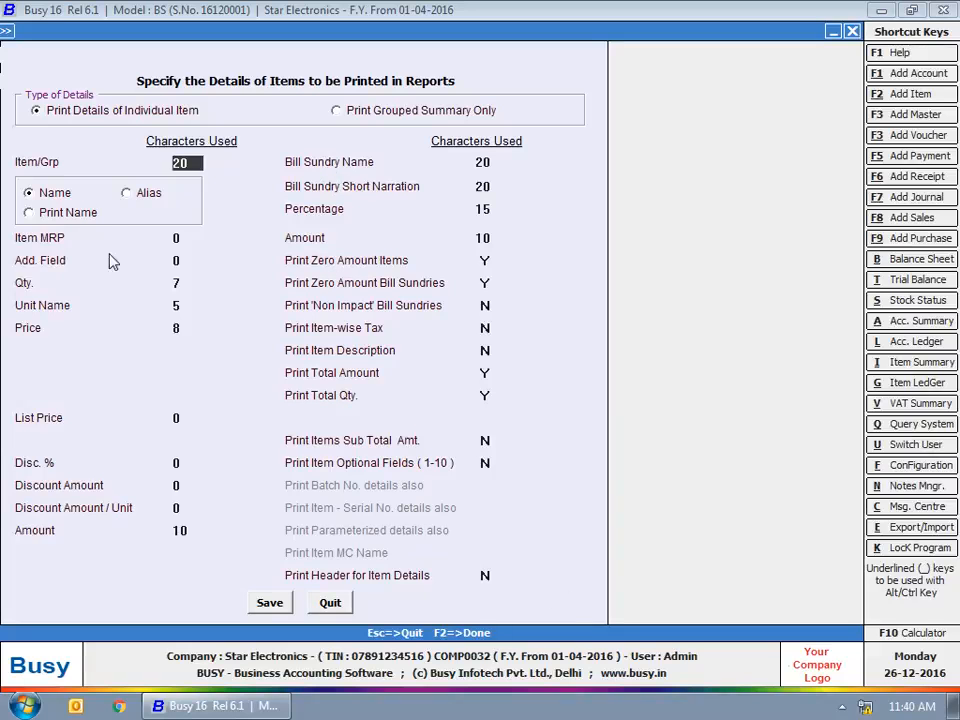
Try Print Name and Grouped Summary Only, then save with Print Details of Individual Item selected.
left_click(75, 212)
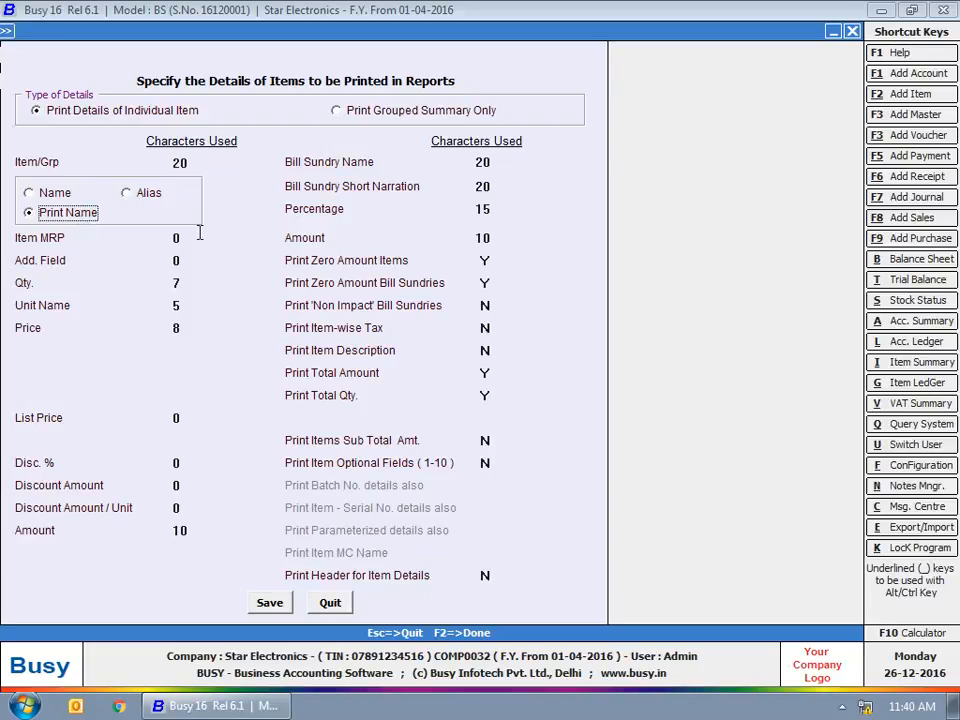
left_click(462, 110)
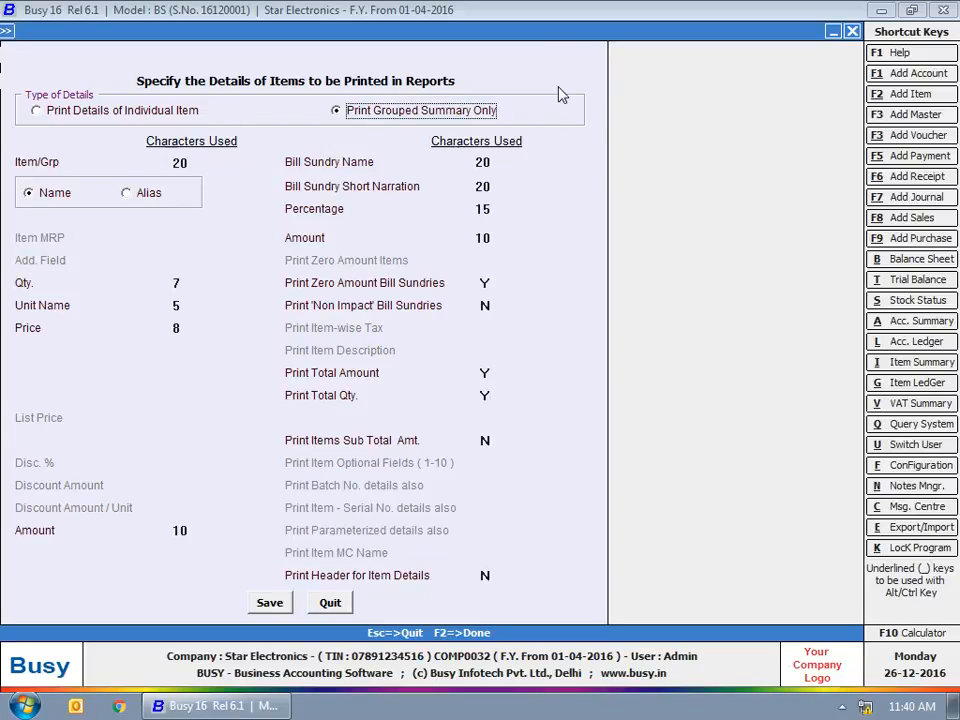
left_click(101, 110)
left_click(269, 602)
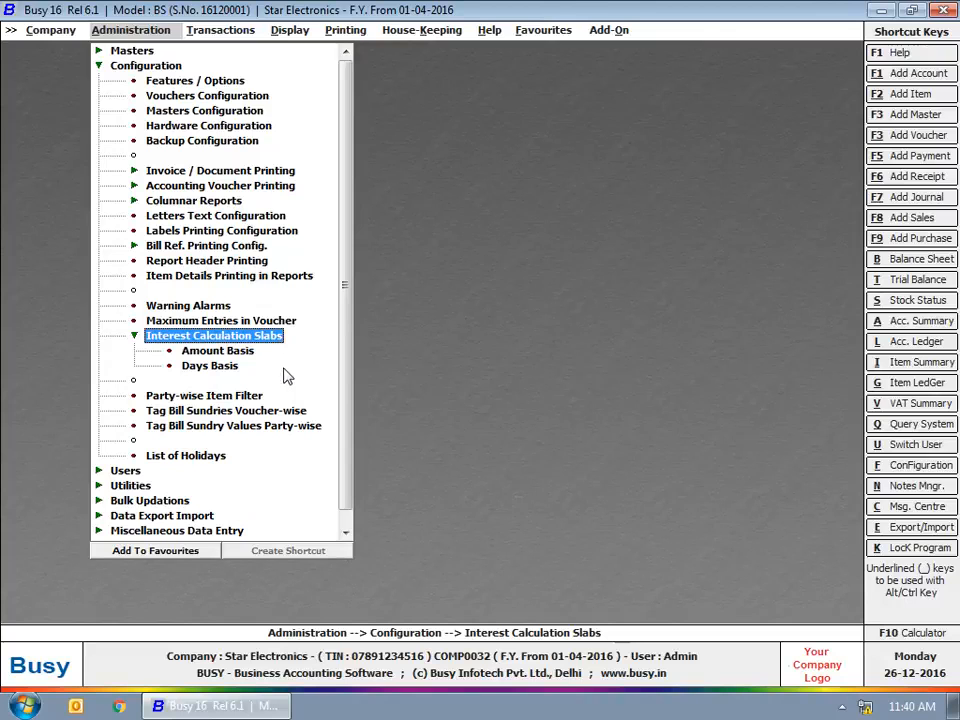
Enter the first Amount Basis interest slab: up to 1,00,000 at 1.00%.
double_click(215, 351)
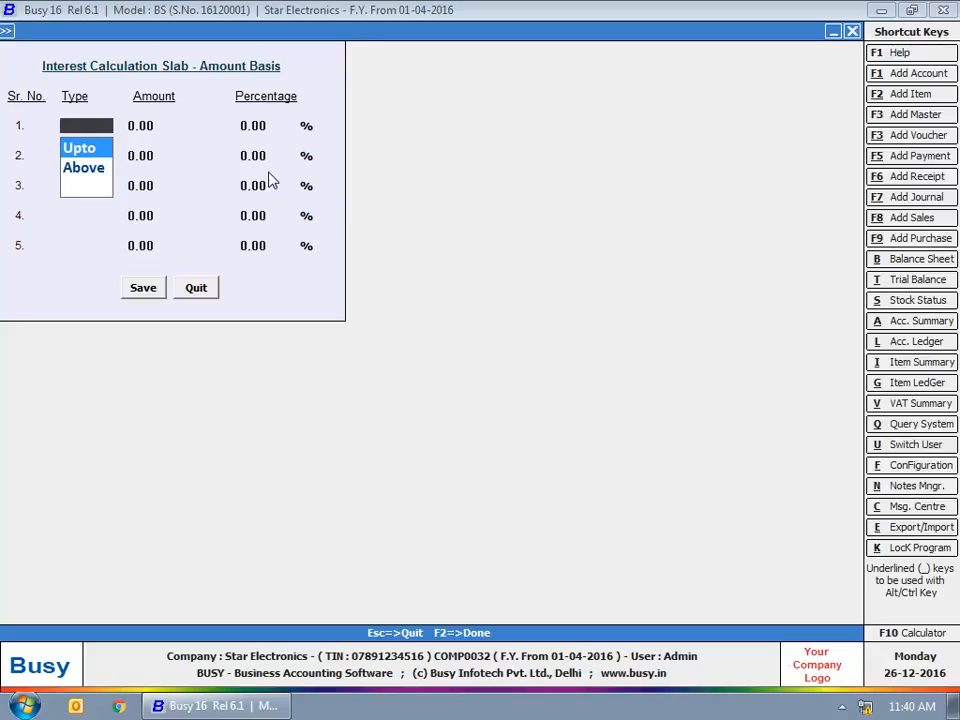
key("Return")
type("1,00,000")
key("Return")
type("1")
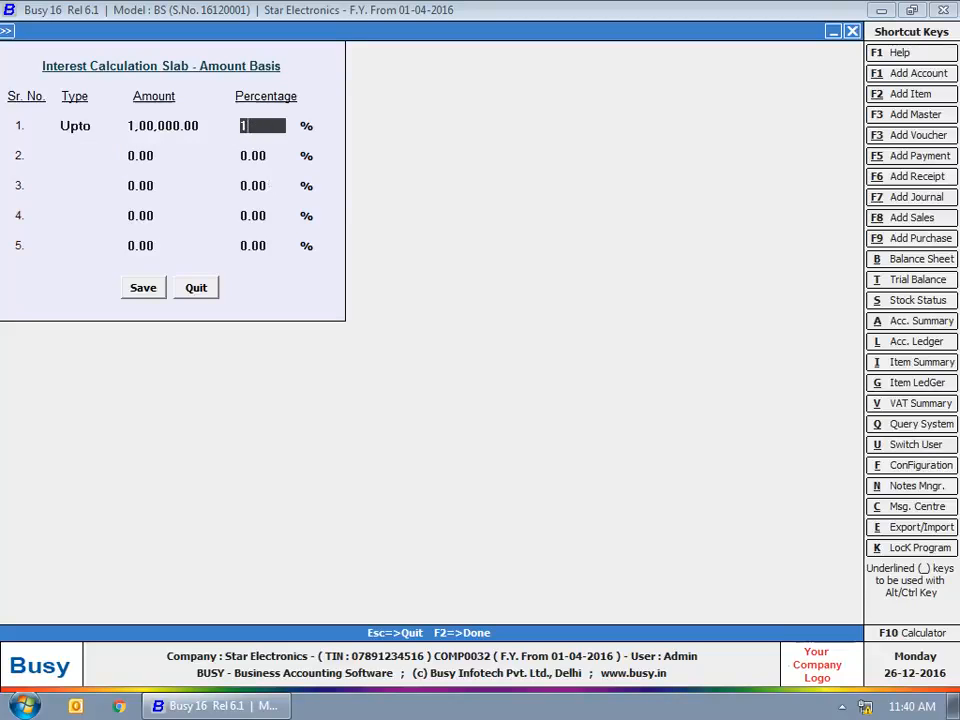
key("Return")
Add a second slab above 1,00,000 at 1.25% and save the slabs.
key("Down")
key("Return")
type("1,00,000")
key("Return")
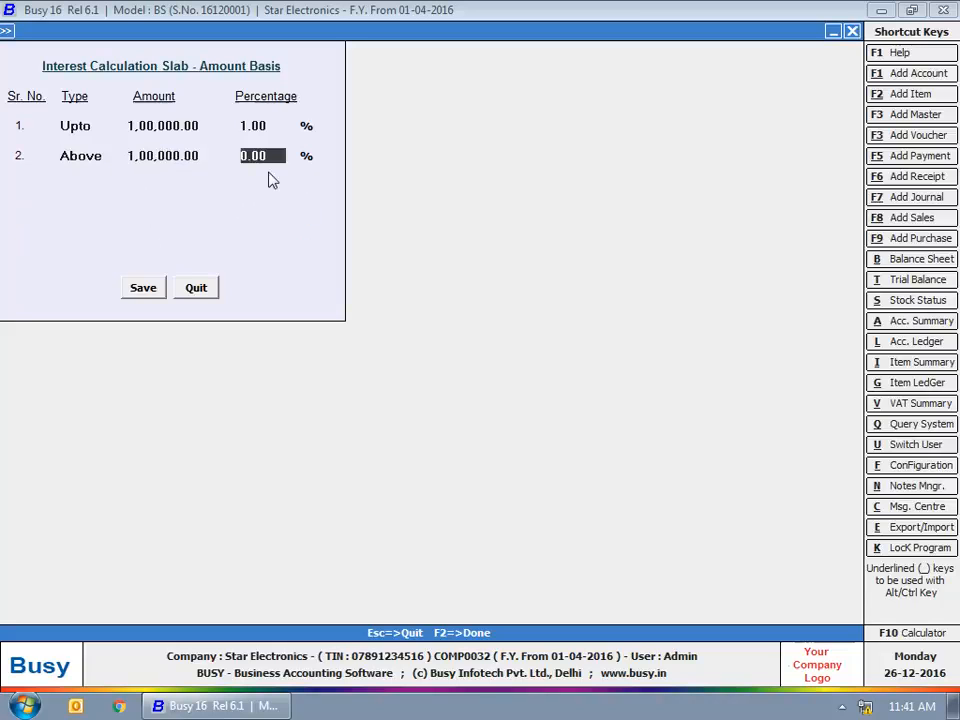
type("1.25")
key("Return")
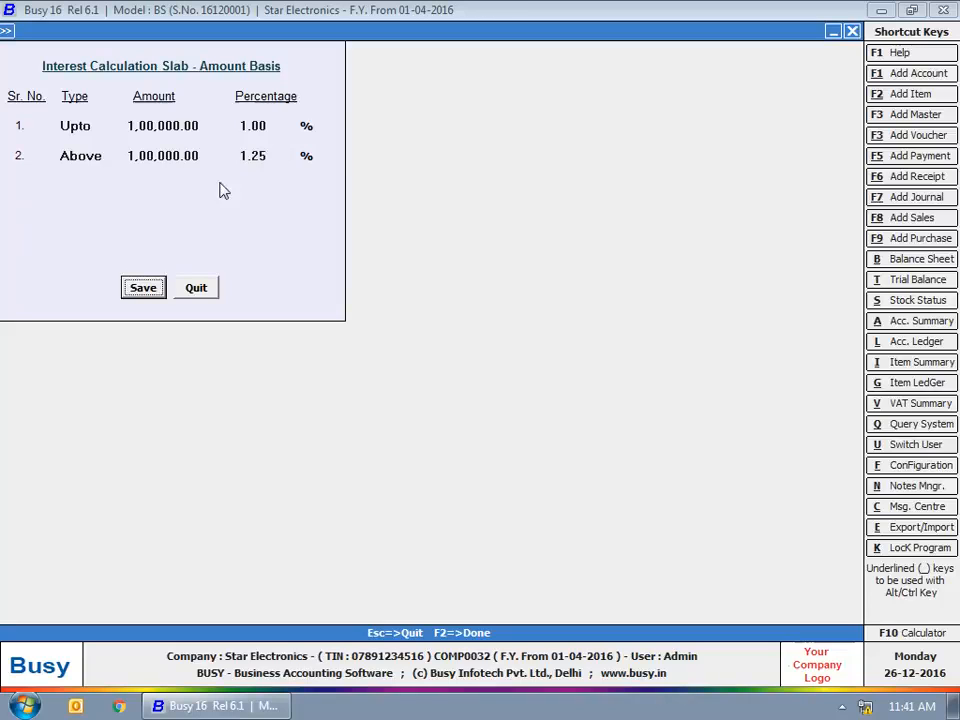
left_click(143, 288)
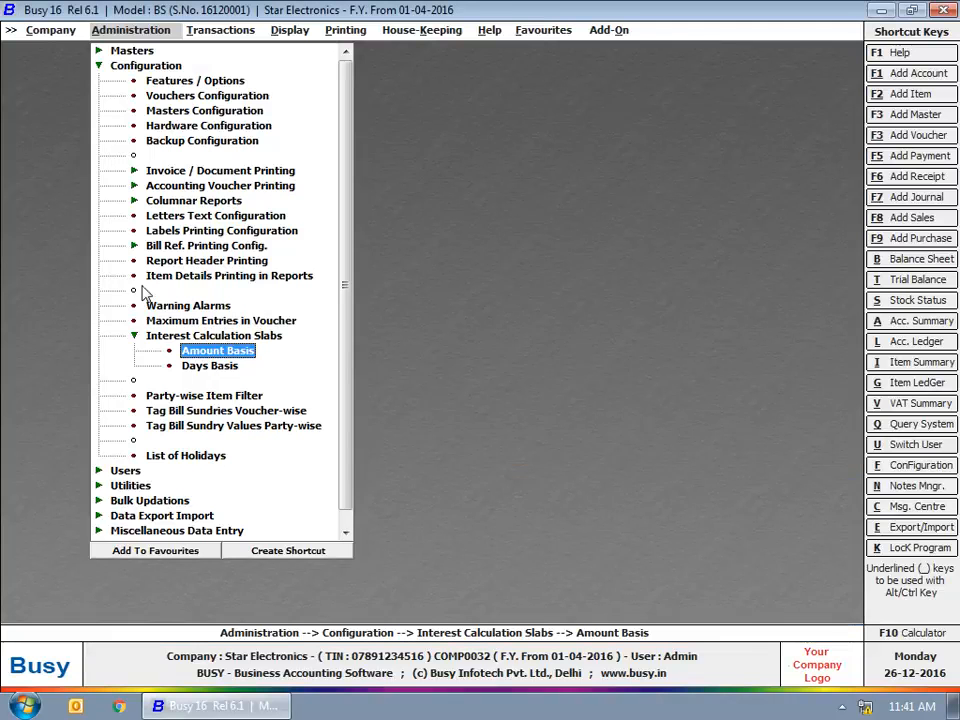
Enter the first Days Basis interest slab: up to 30 days at 1.00%.
double_click(210, 366)
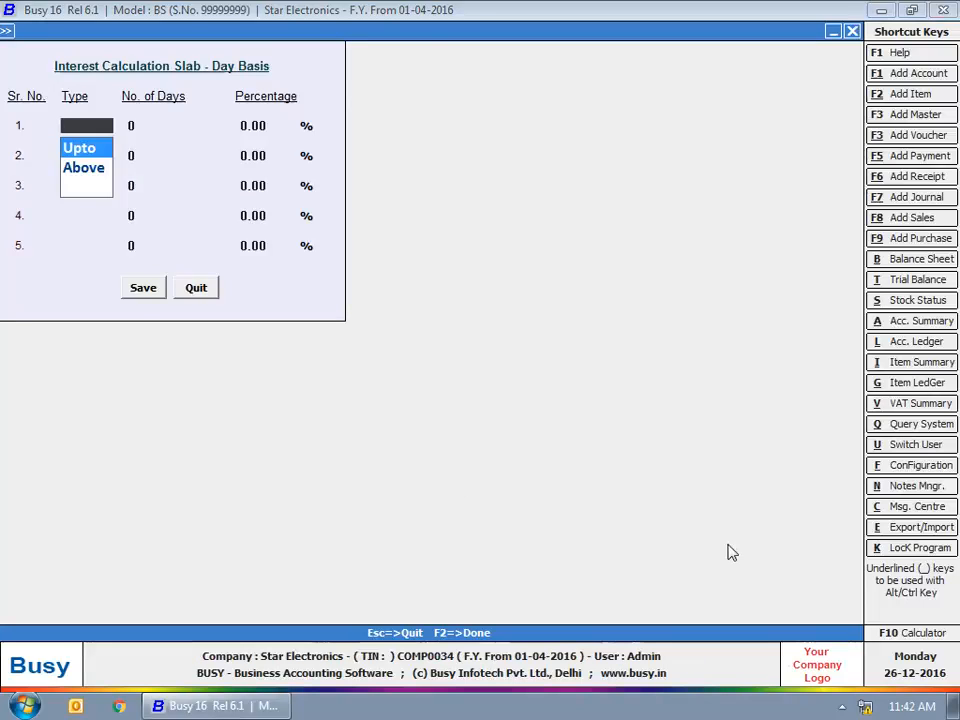
key("Return")
type("30")
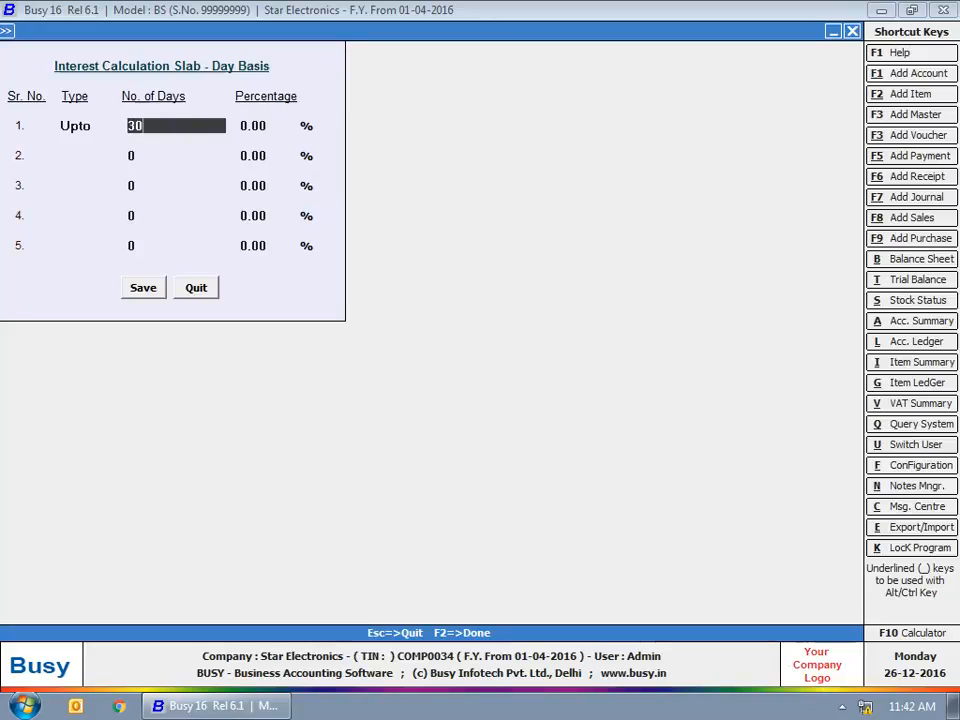
key("Return")
type("1")
key("Return")
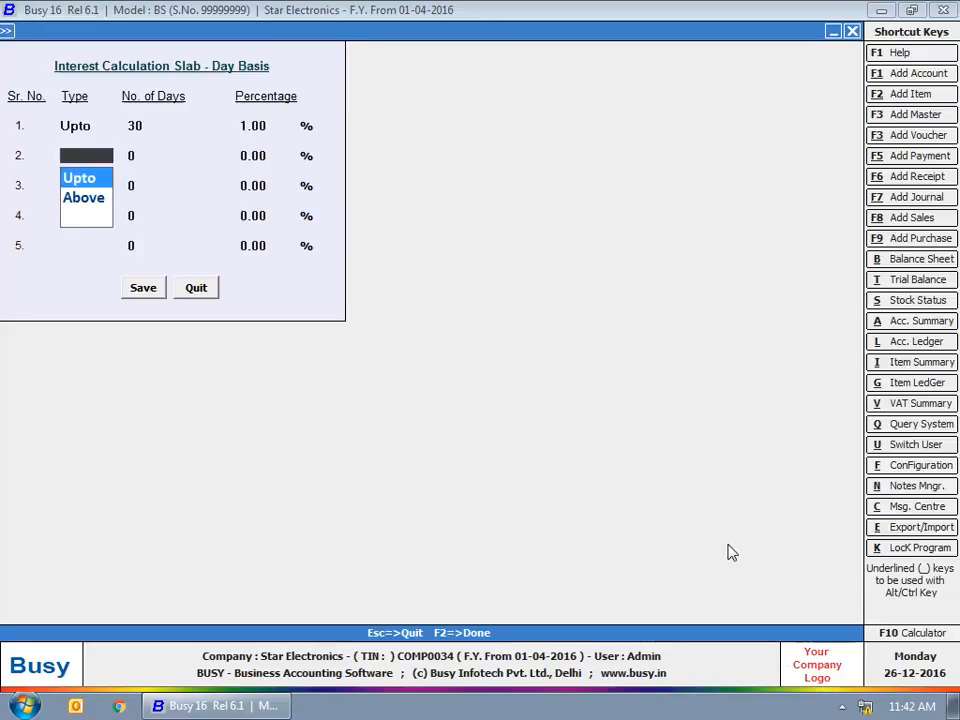
Add a second Days Basis slab: up to 60 days at 1.50%.
key("Return")
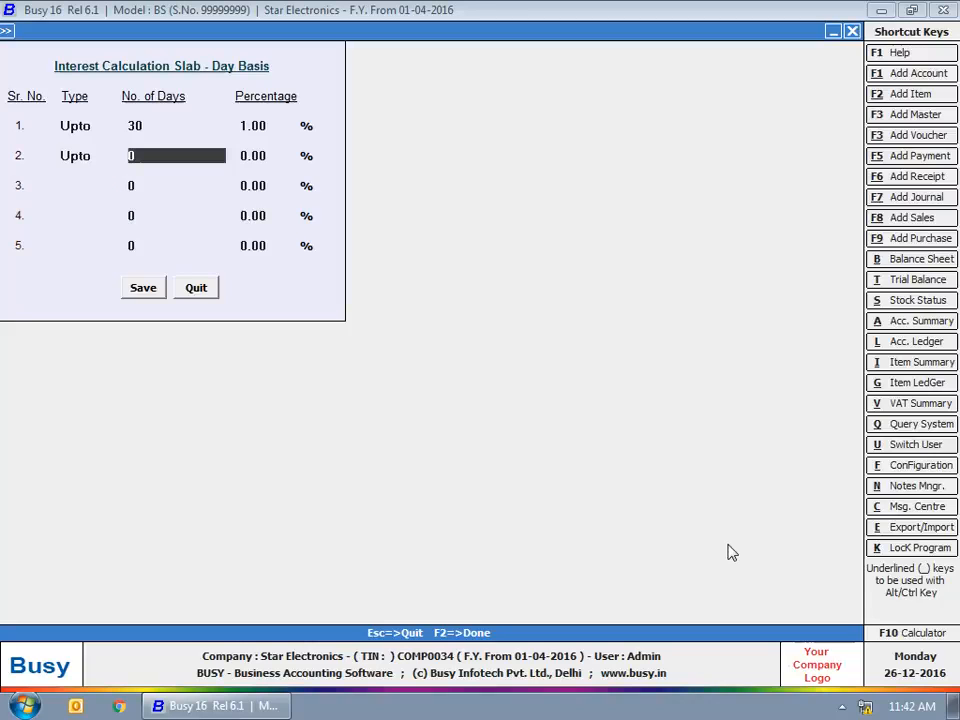
type("60")
key("Return")
type("1.5")
key("Return")
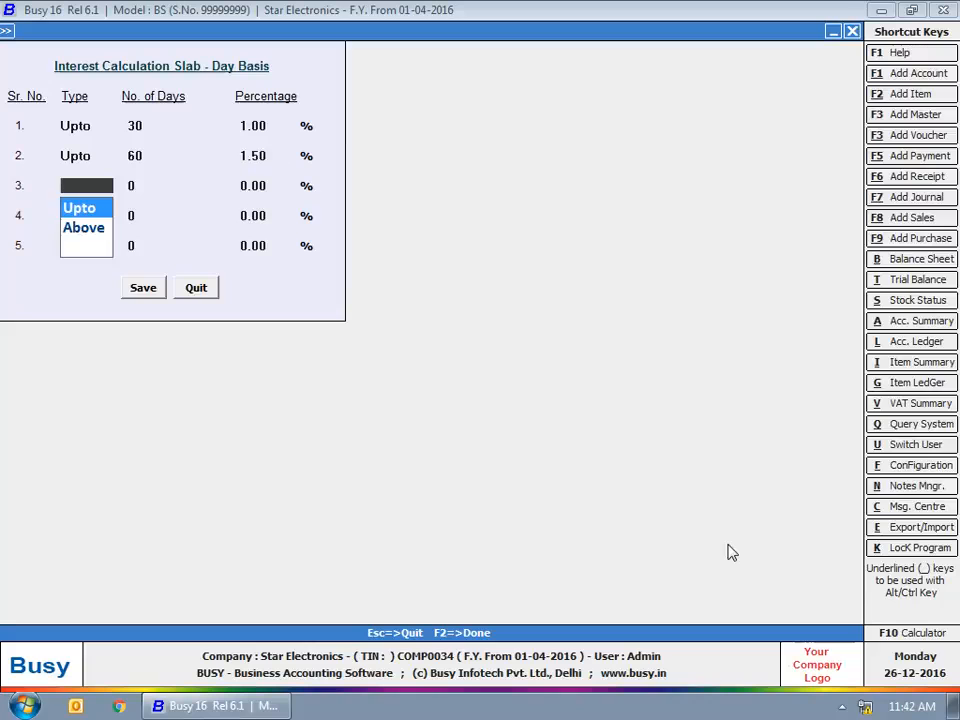
Add an above-60-days slab at 2.00%, then save and exit the menus.
key("Down")
key("Return")
type("60")
key("Return")
type("2")
key("Return")
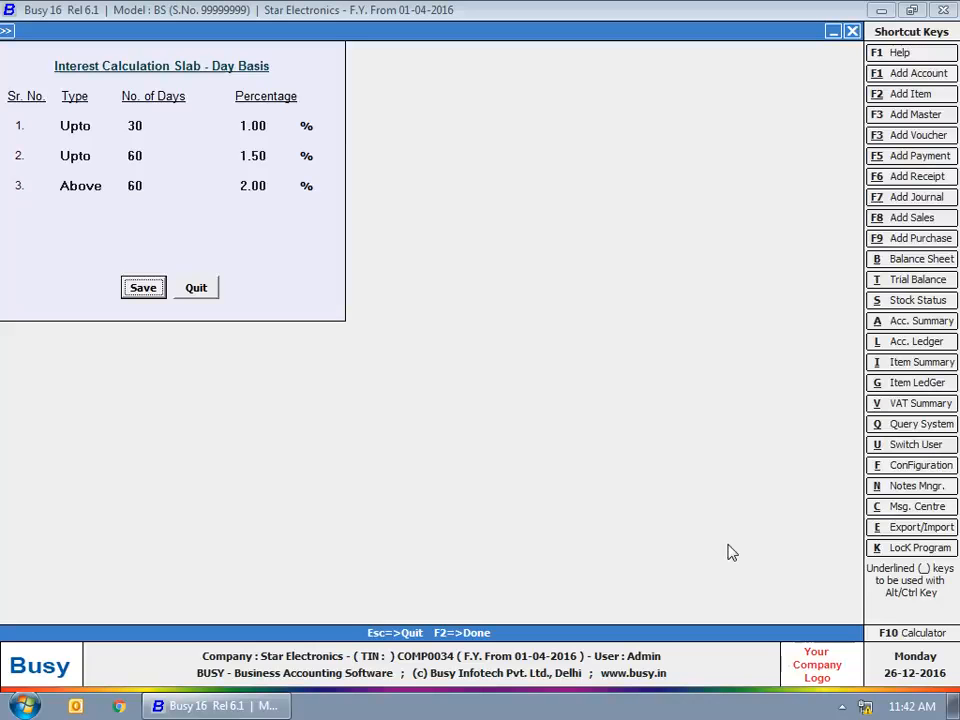
key("Escape")
key("Escape")
key("Escape")
key("Escape")
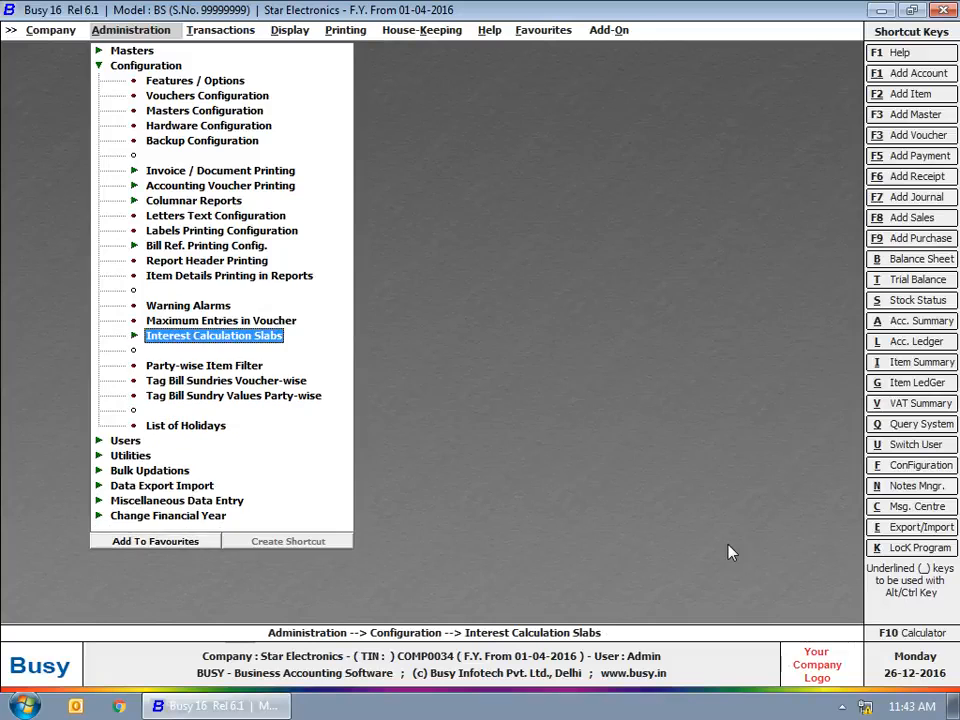